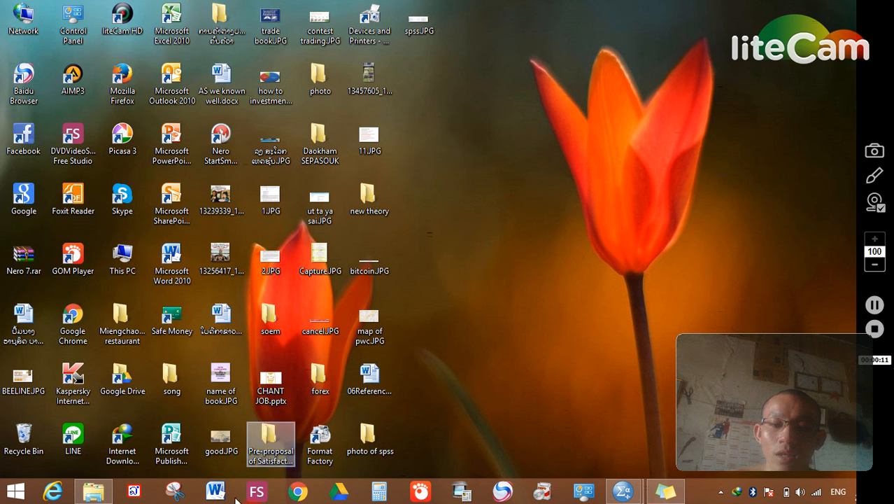
Step: Switch to the empty Untitled3 dataset in SPSS Statistics
mouse_move(622, 493)
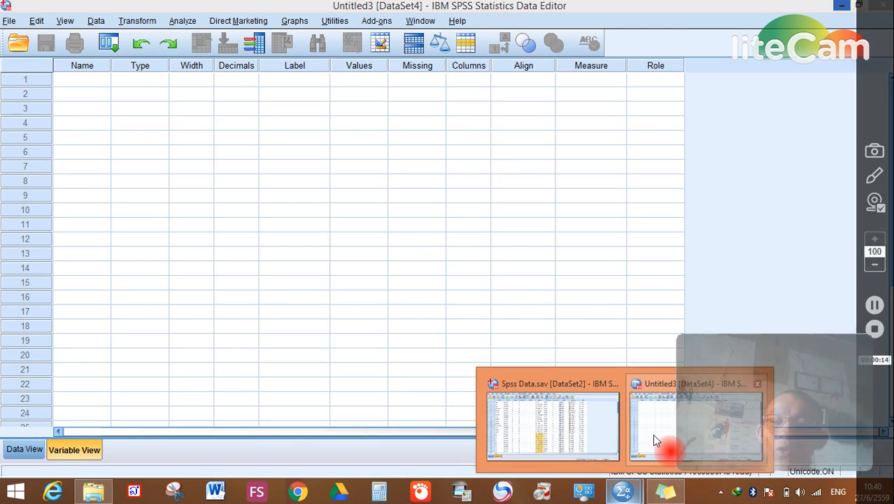
click(653, 434)
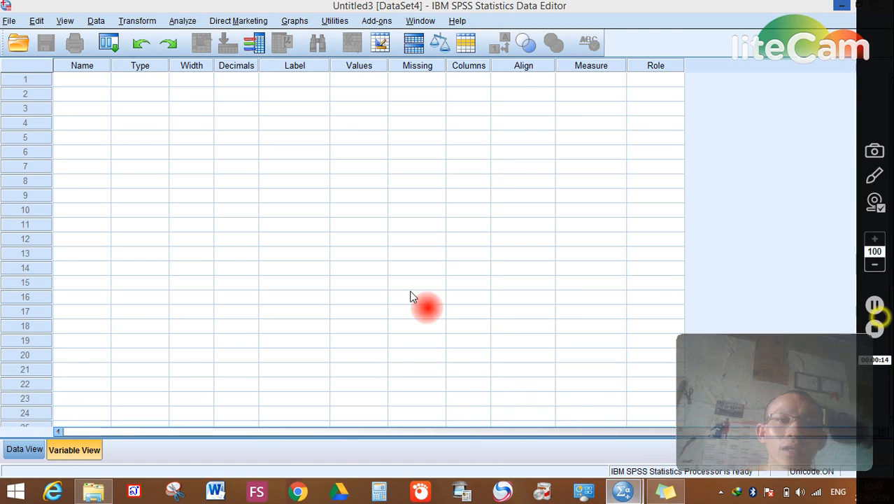
scroll(392, 237, down, 4)
scroll(315, 298, up, 4)
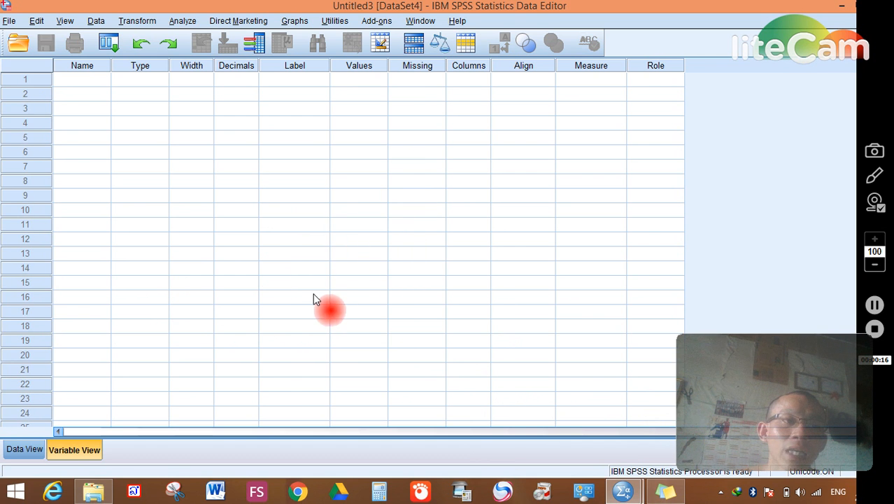
Step: Define the first variable in Variable View with the name case
click(33, 452)
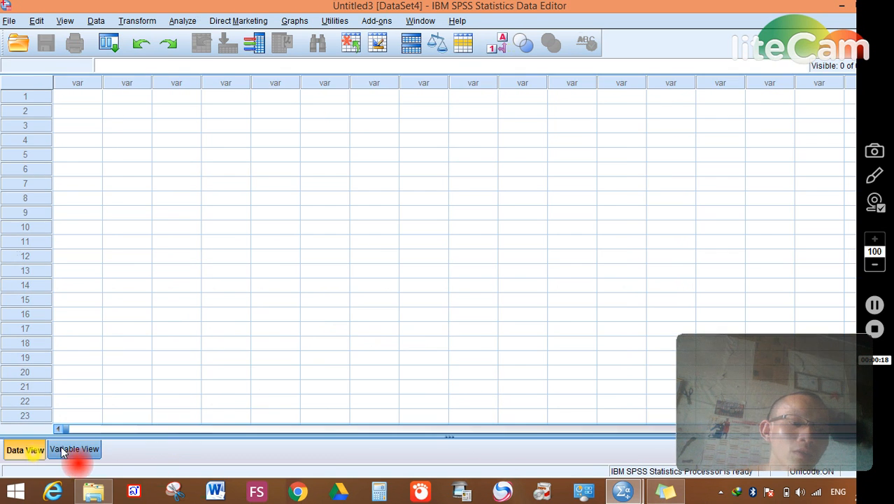
click(75, 450)
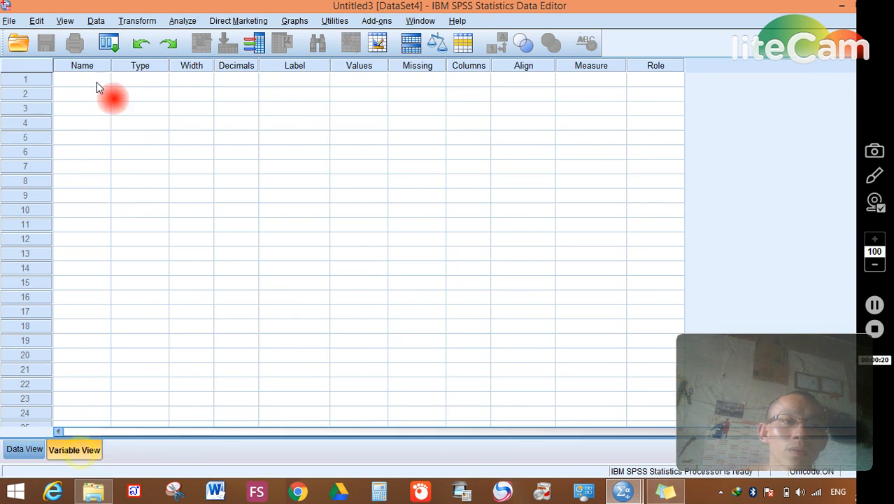
click(69, 82)
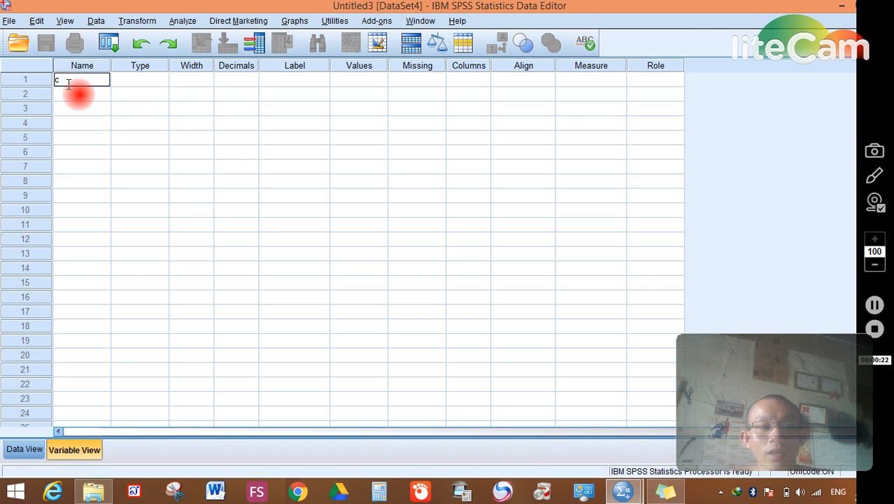
key(Return)
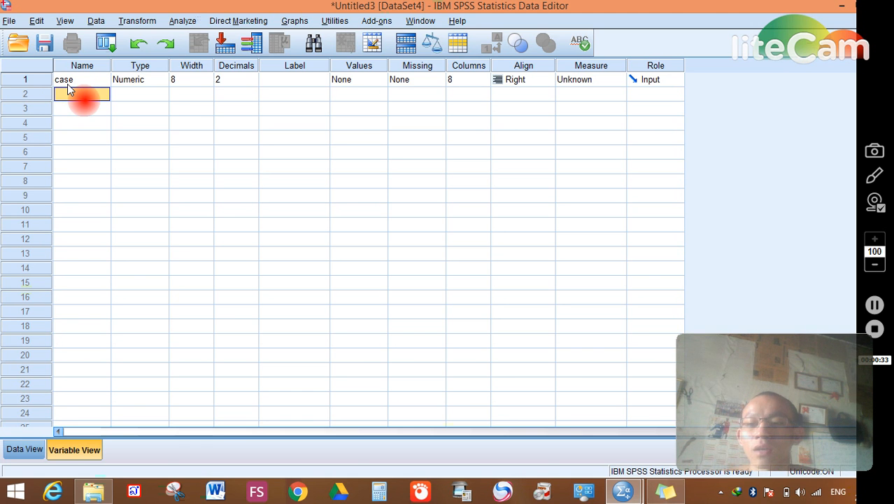
click(78, 104)
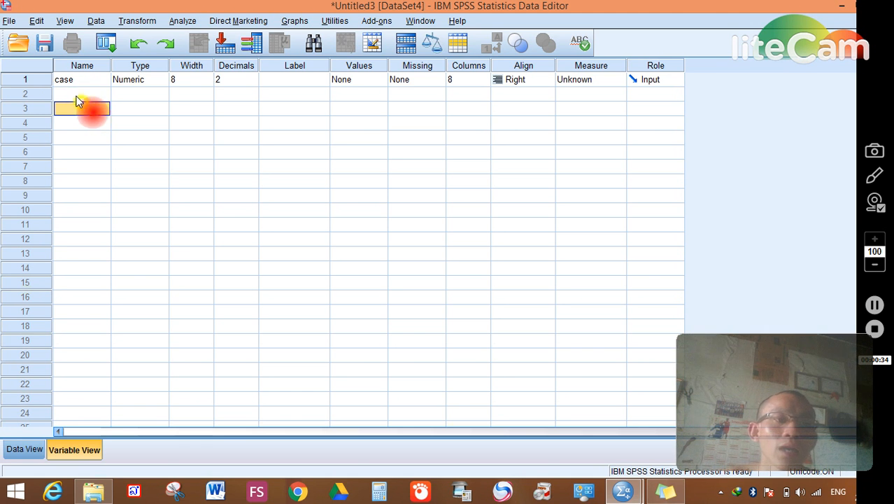
click(81, 98)
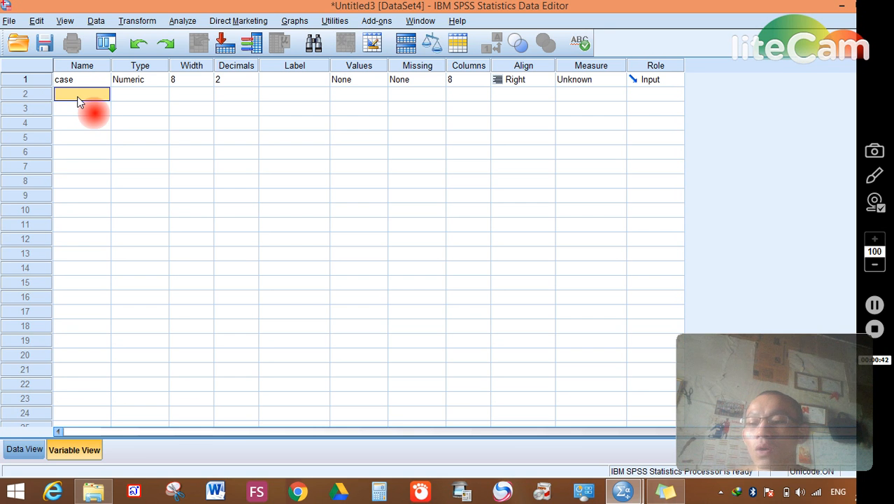
click(88, 98)
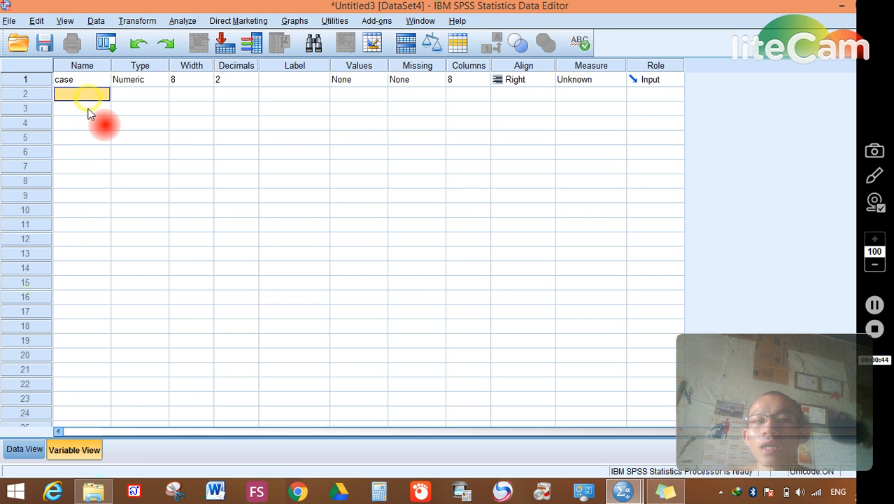
click(89, 111)
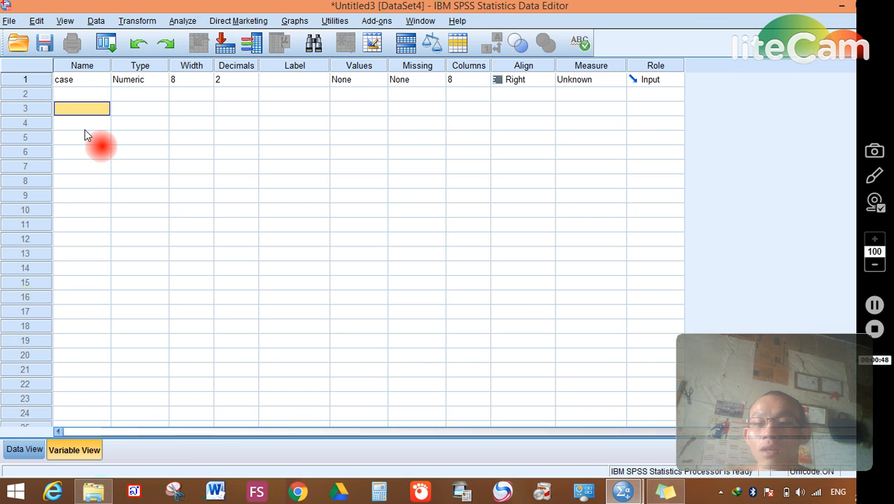
click(85, 126)
click(82, 211)
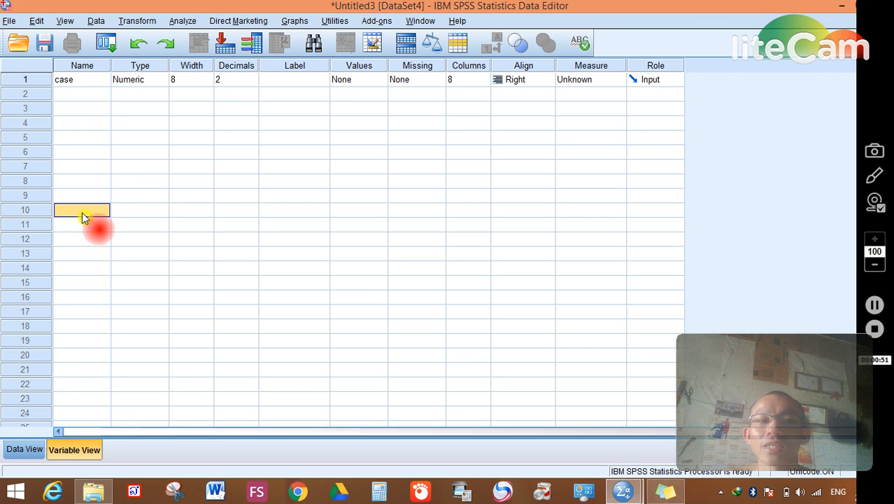
scroll(105, 207, down, 1)
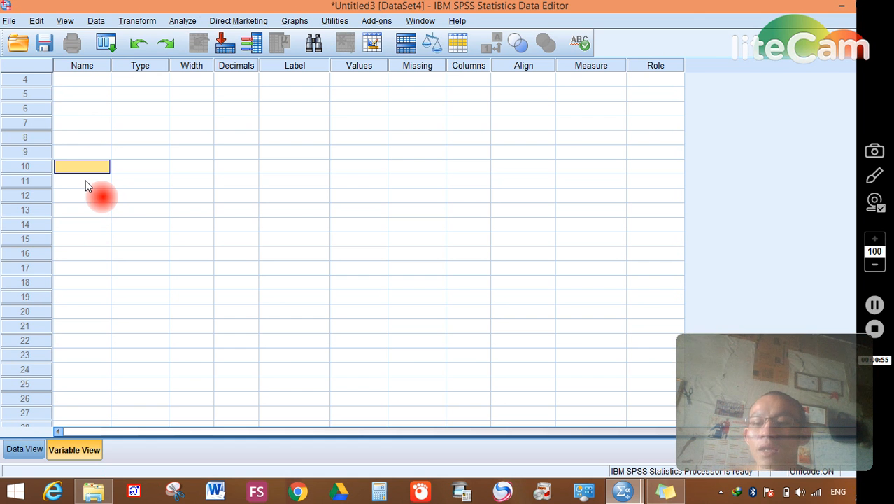
click(86, 182)
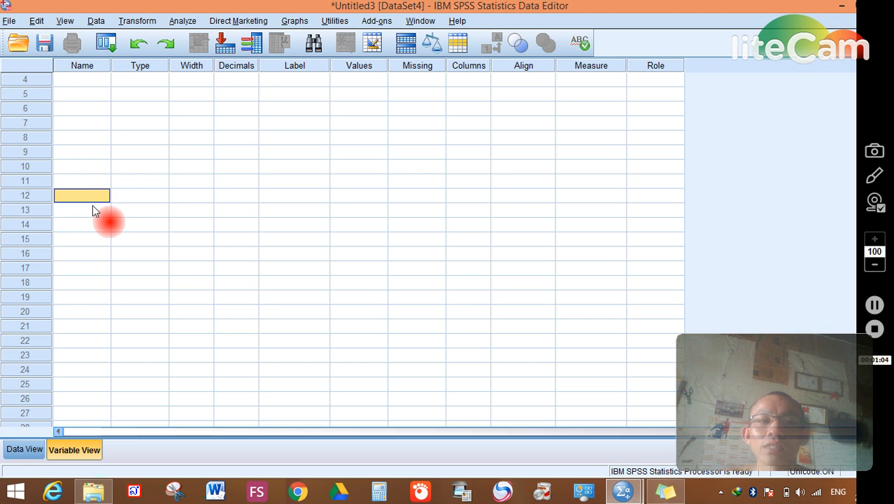
click(91, 209)
click(70, 312)
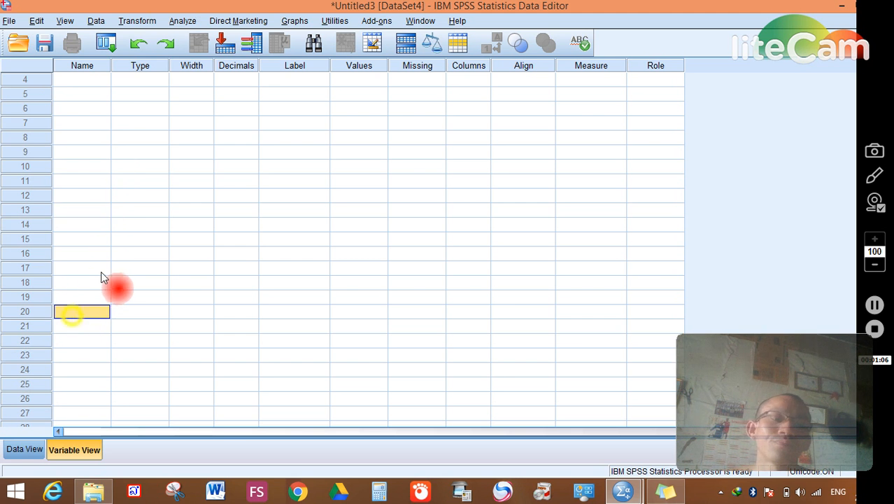
scroll(98, 273, down, 4)
click(71, 172)
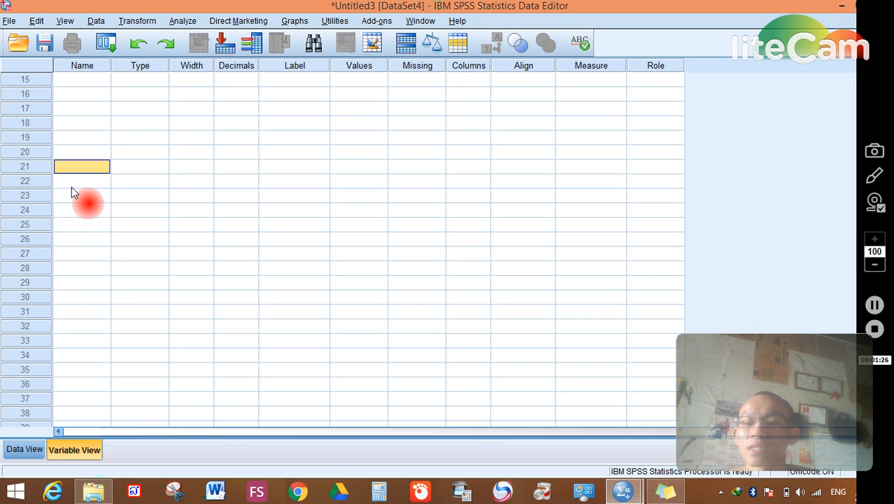
scroll(77, 185, up, 5)
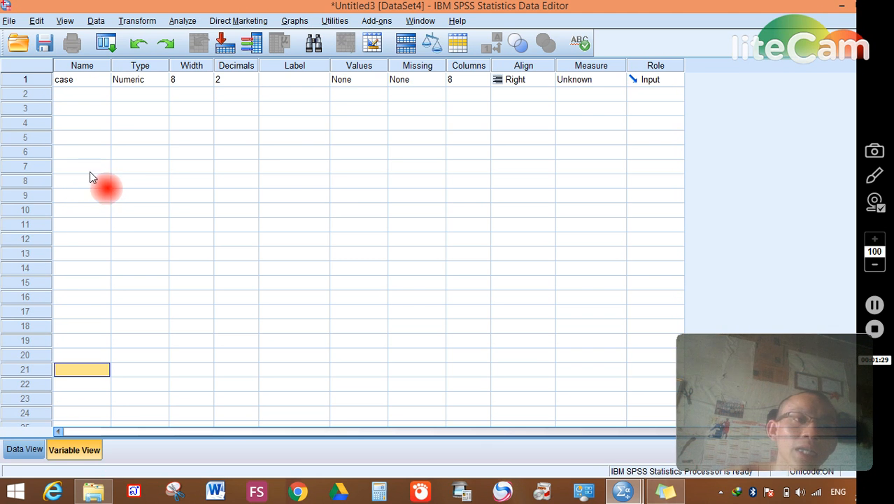
click(76, 97)
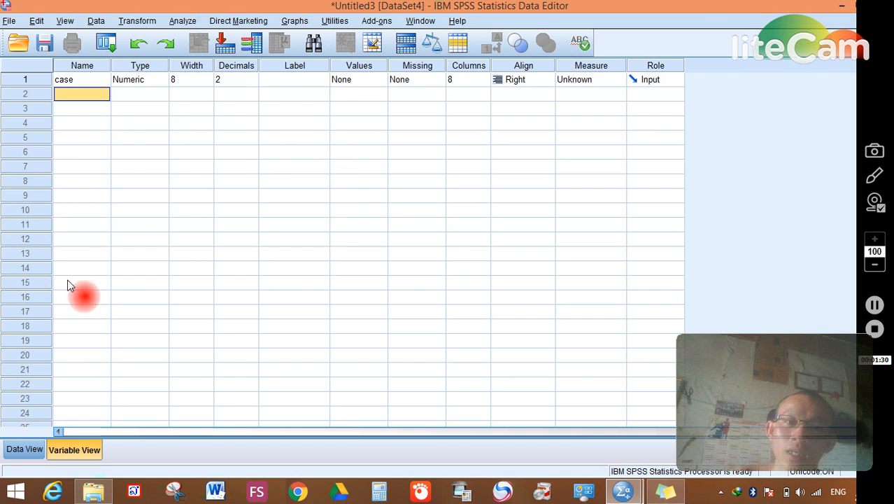
Step: Set the decimals of the case variable to 0
click(249, 83)
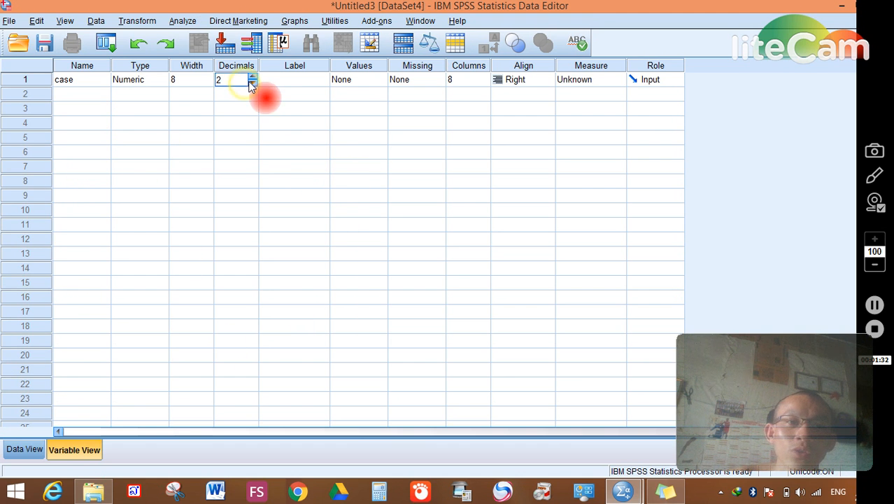
click(253, 85)
click(253, 85)
click(230, 98)
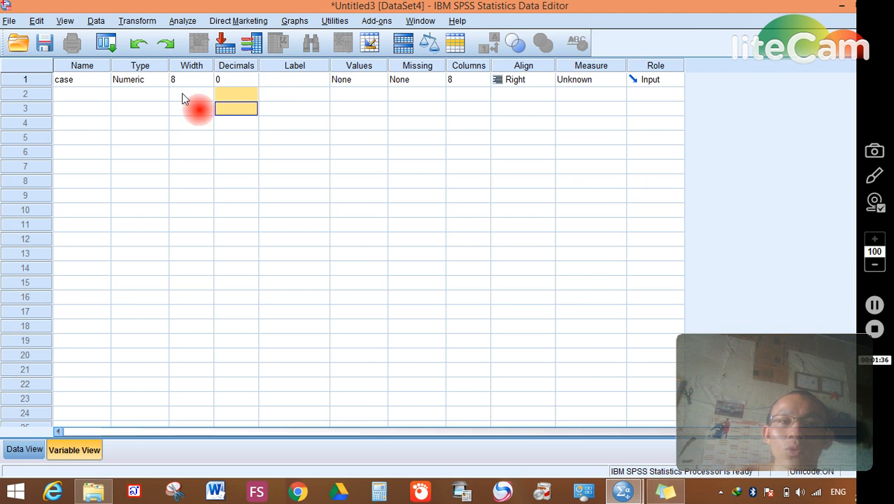
Step: Set the width of the case variable to 4
click(184, 81)
click(213, 84)
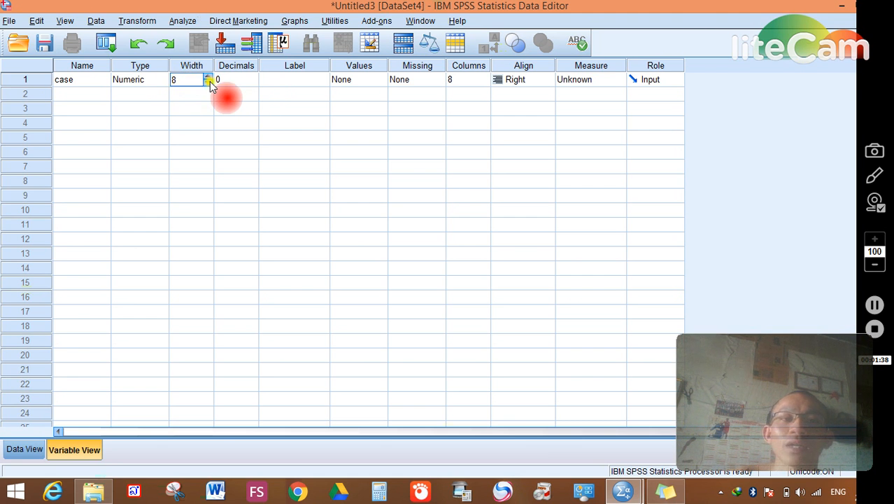
click(208, 83)
click(209, 84)
click(237, 82)
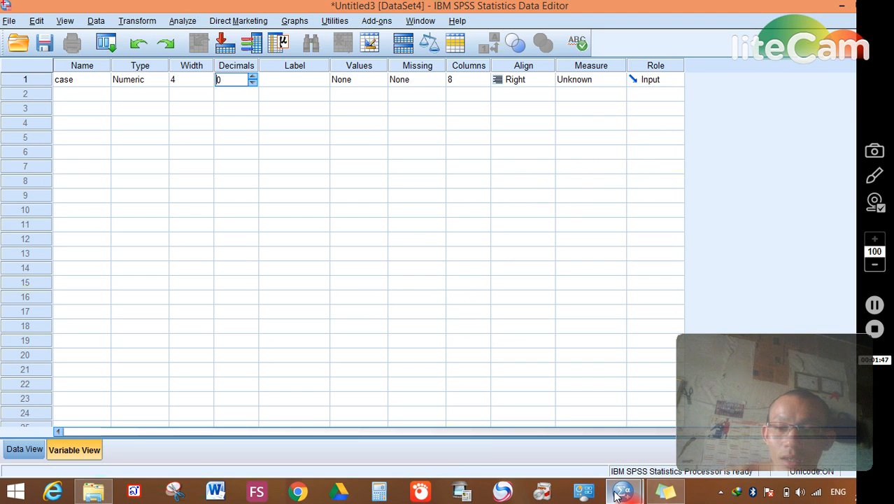
click(69, 98)
click(73, 124)
click(91, 224)
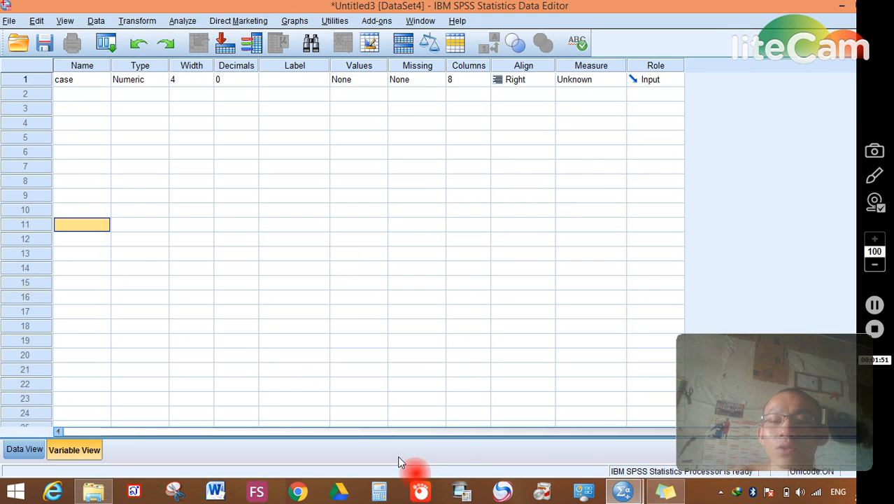
Step: Switch to the Spss Data.sav dataset and review the variable names from Sex through Type
click(623, 493)
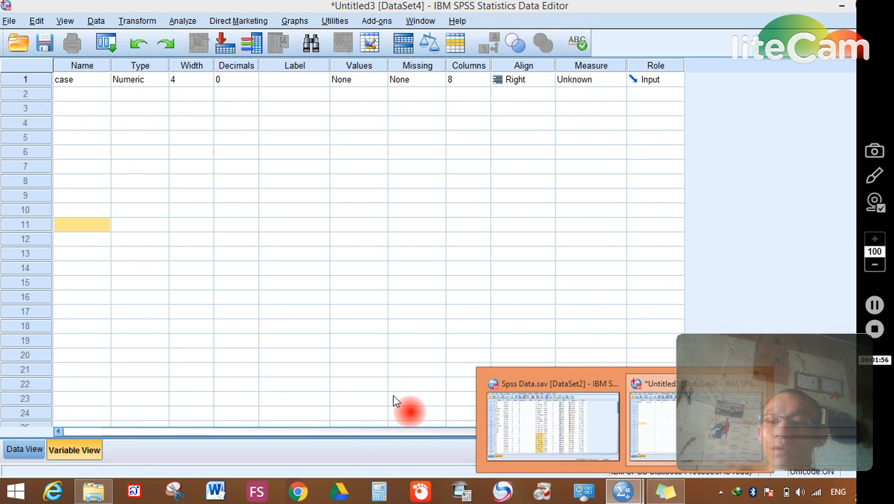
click(517, 411)
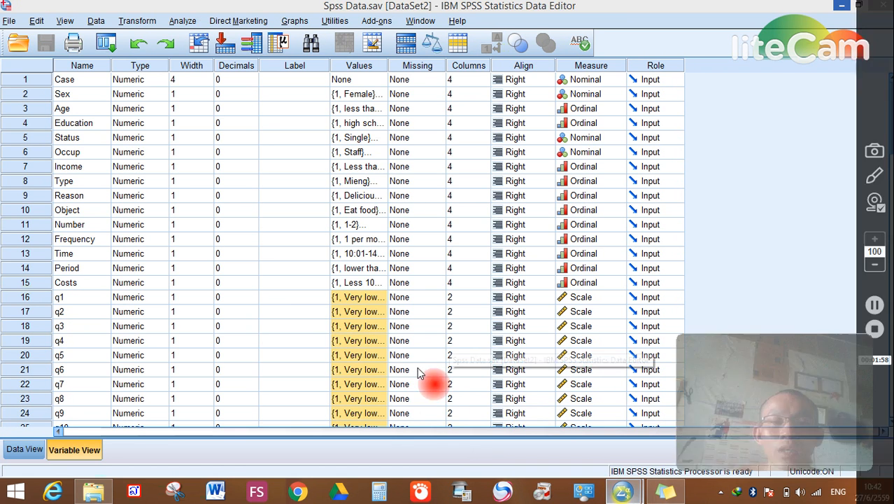
click(68, 98)
key(shift+Down)
key(shift+Down)
key(shift+Down)
key(shift+Down)
key(shift+Down)
key(shift+Down)
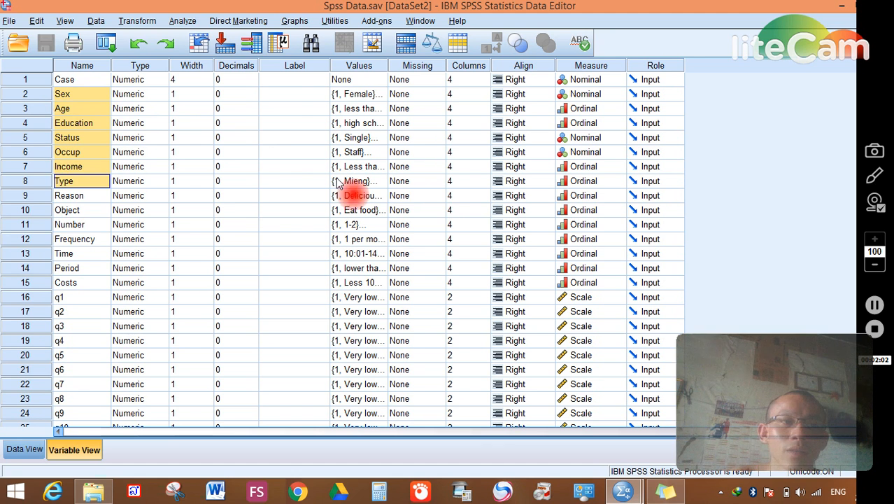
Step: Copy the variable names from Sex through Income in Spss Data.sav
drag(337, 178, 59, 100)
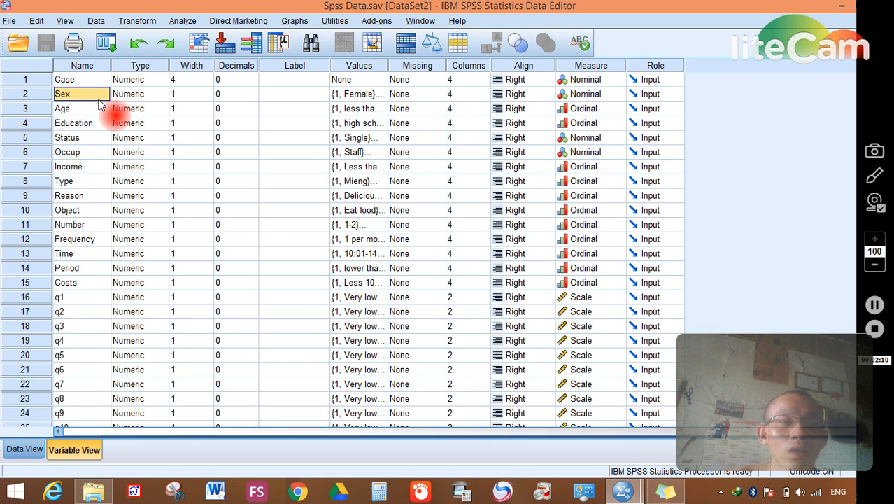
drag(98, 104, 89, 170)
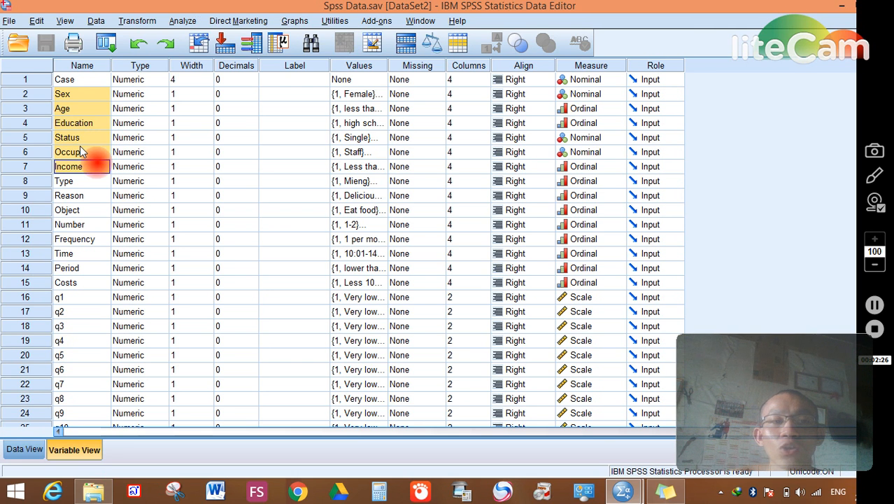
click(80, 142)
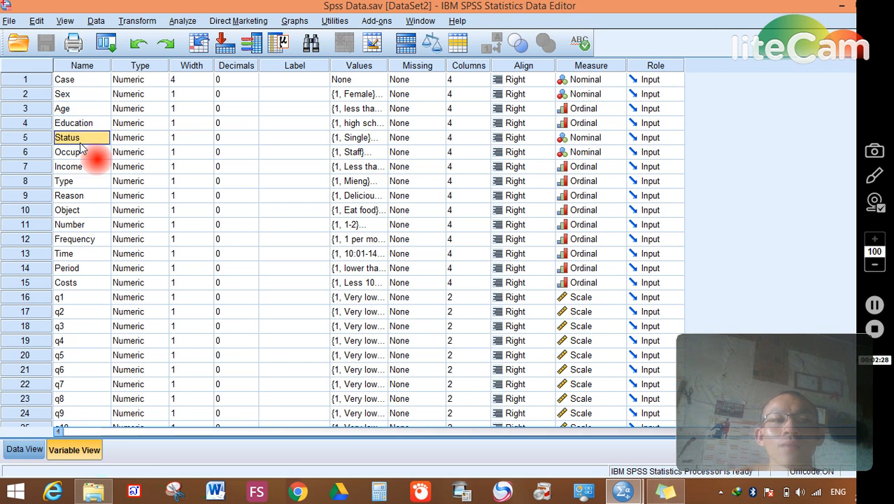
drag(85, 123, 85, 166)
click(82, 137)
click(79, 124)
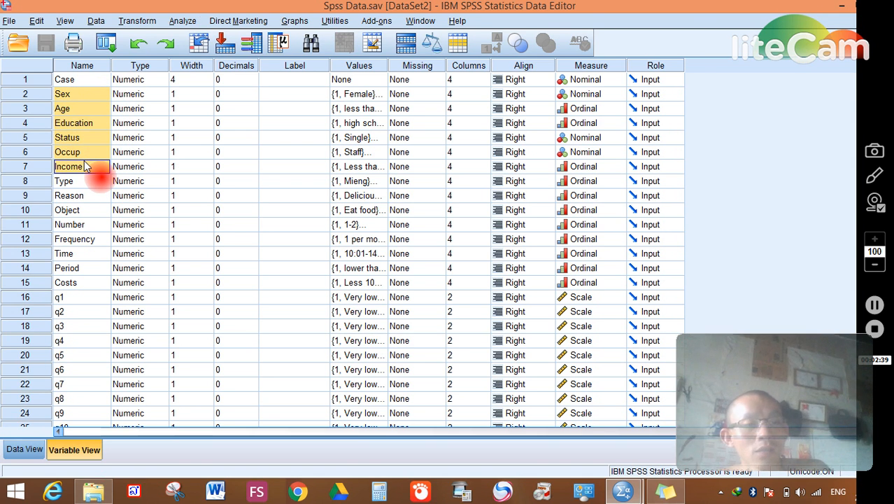
right_click(101, 149)
click(116, 160)
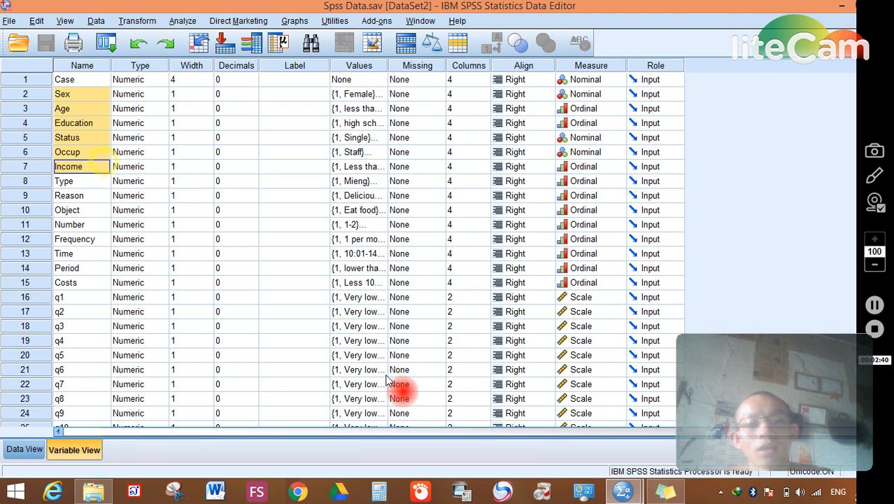
Step: Return to the Untitled3 dataset and paste the copied names into the Name column starting at row 2
mouse_move(623, 492)
click(640, 416)
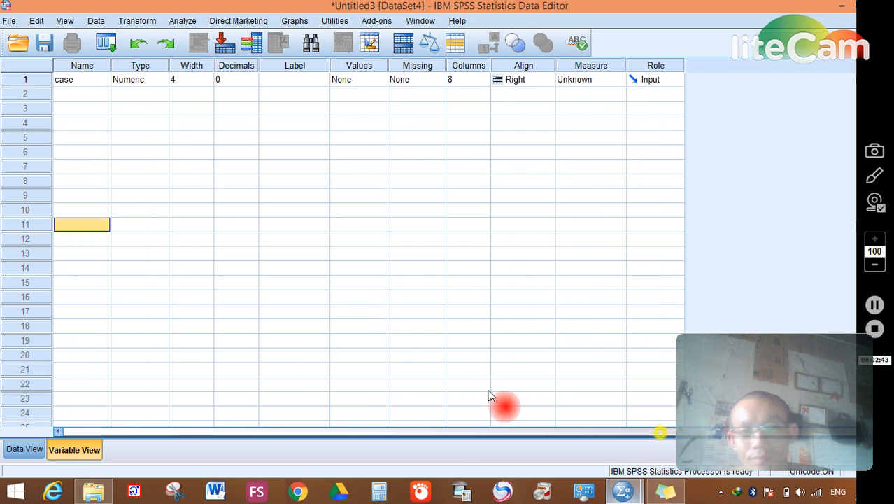
click(80, 98)
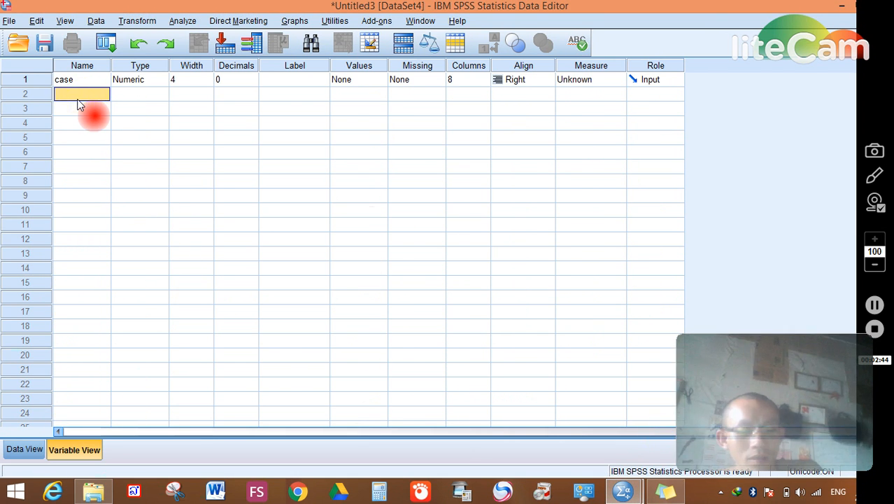
key(ctrl+v)
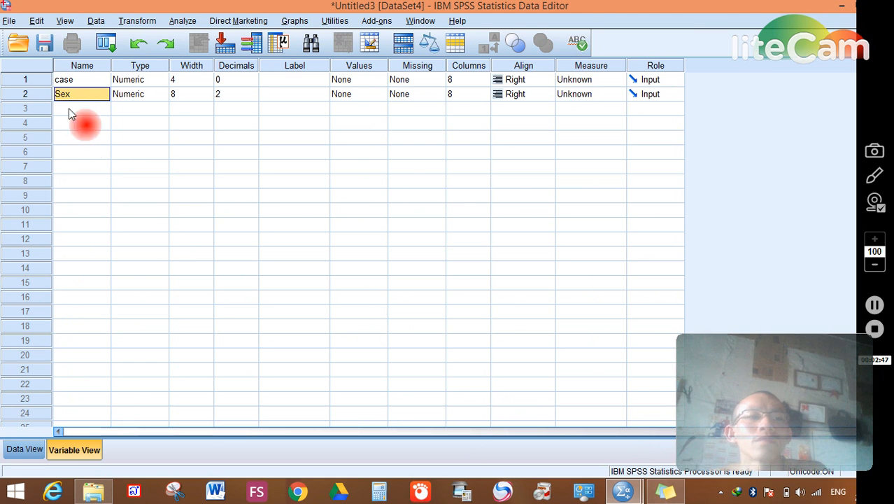
Step: Clear the Sex variable in row 2 and paste the copied names Sex through Income into the Name column from row 2
click(39, 96)
right_click(40, 98)
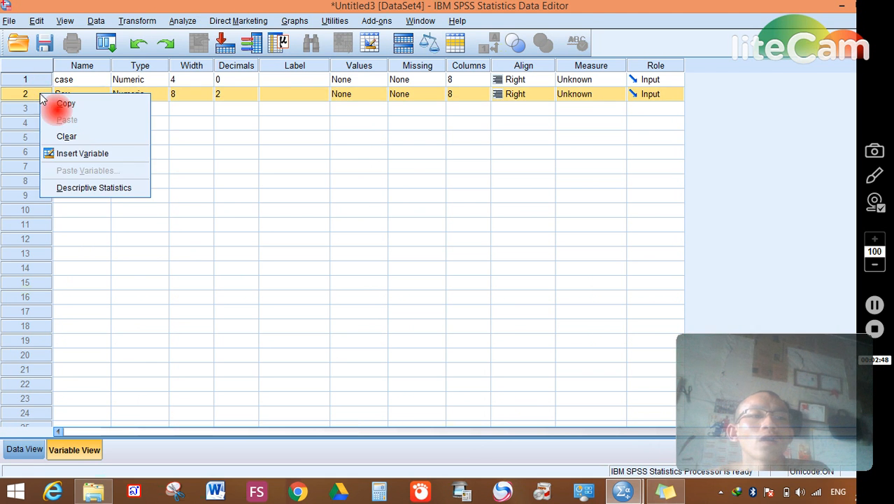
click(90, 137)
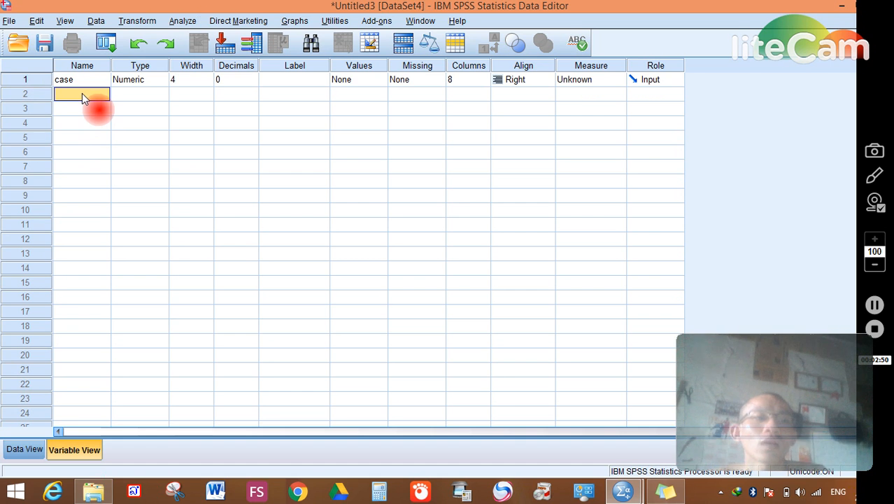
drag(81, 92, 78, 179)
right_click(70, 95)
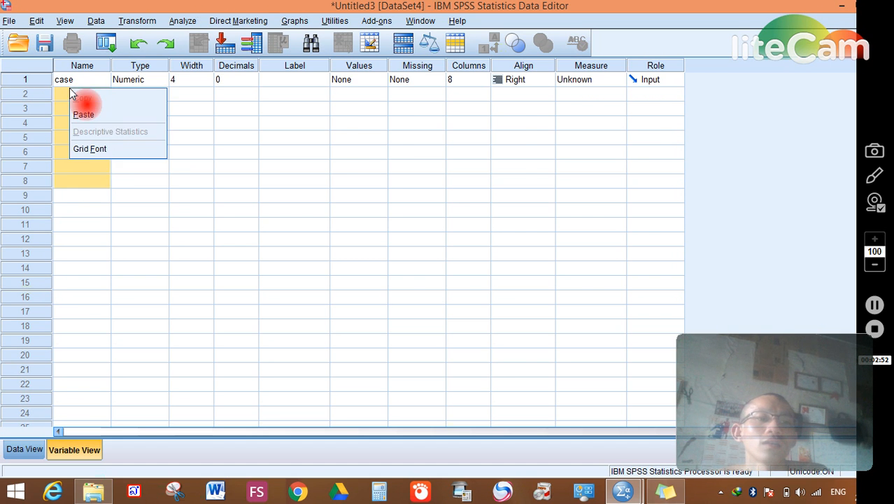
click(98, 116)
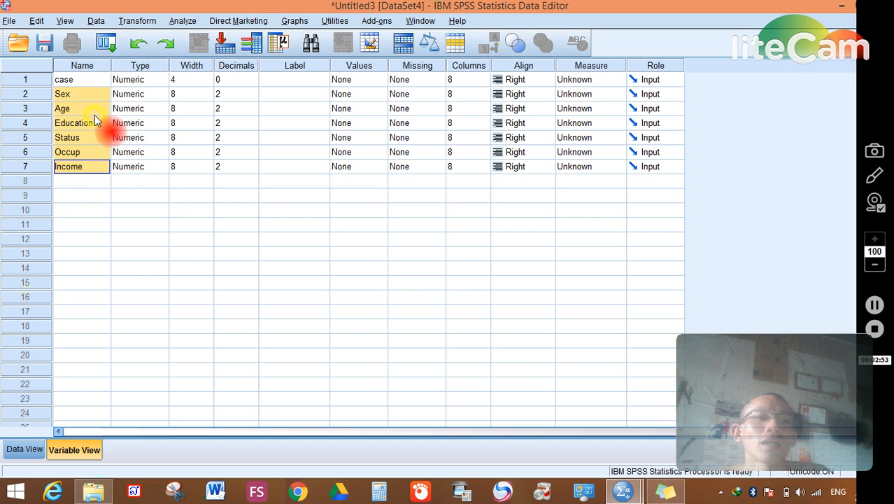
click(70, 179)
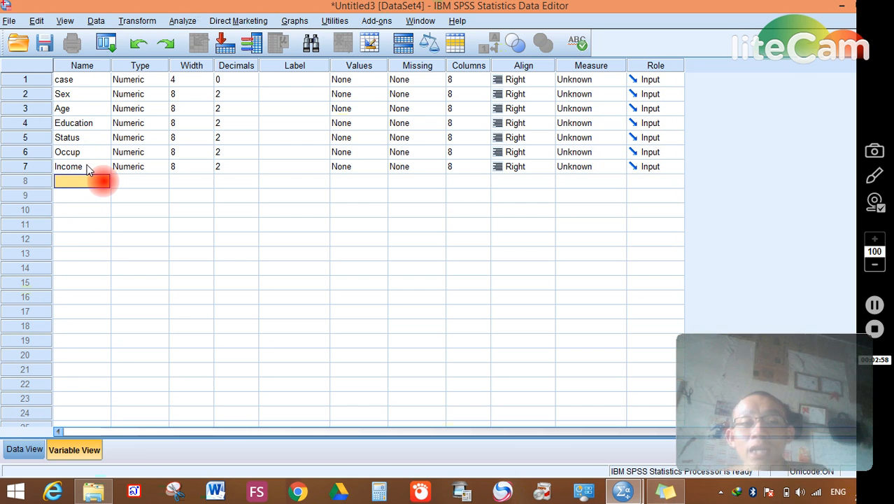
scroll(87, 172, down, 1)
scroll(89, 170, up, 1)
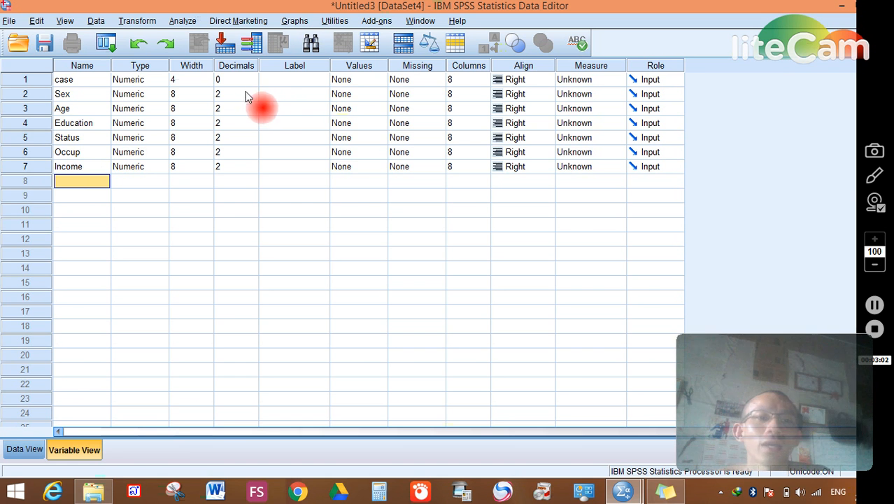
Step: Switch to the Spss Data.sav dataset and copy the variable names q1 through q49
drag(236, 93, 235, 166)
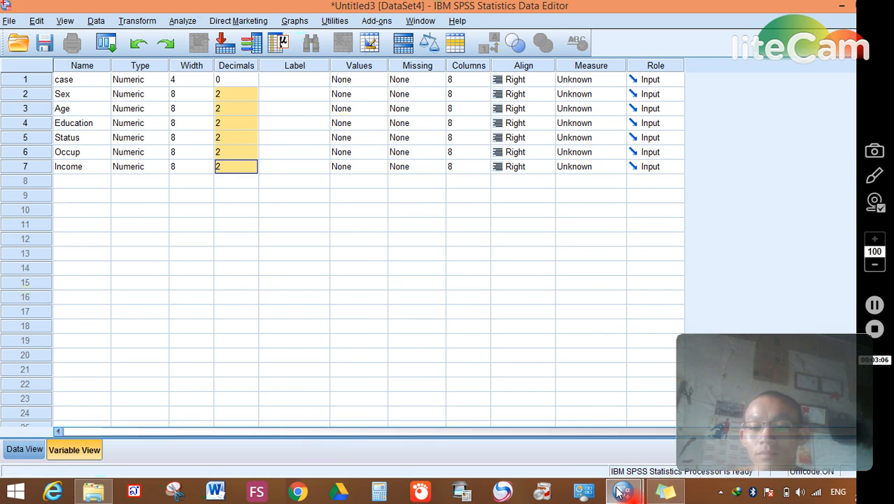
mouse_move(622, 492)
click(606, 434)
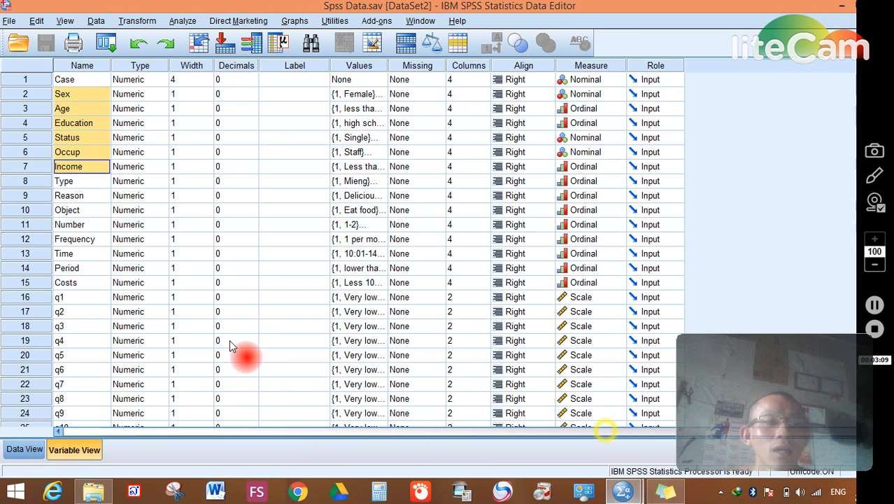
scroll(231, 349, down, 2)
drag(92, 212, 68, 298)
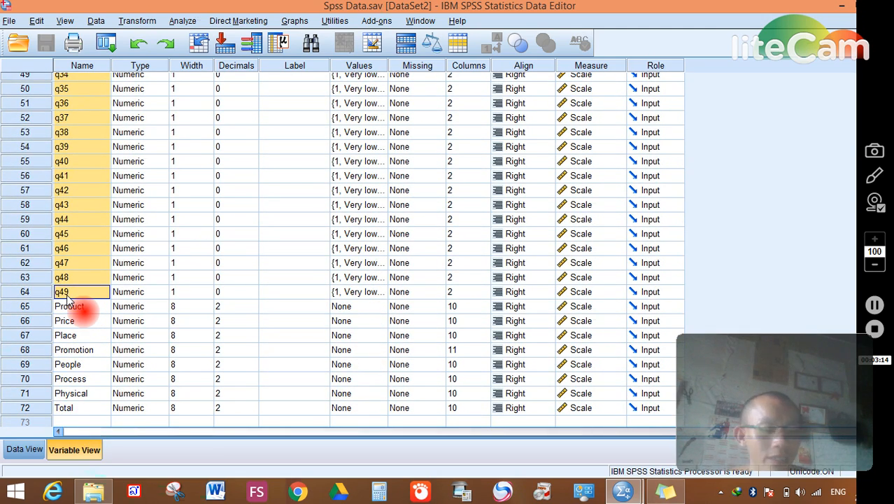
scroll(67, 305, down, 1)
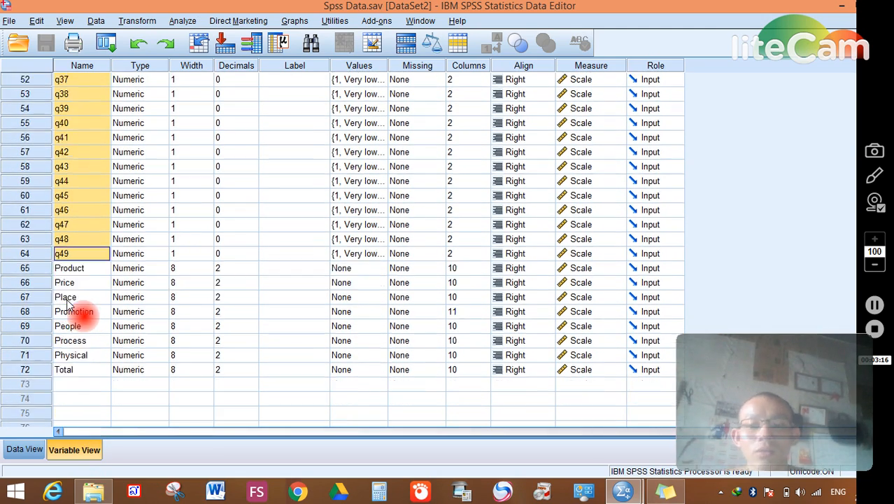
Step: Review the variable names from Product through Total at the end of Spss Data.sav
scroll(68, 305, down, 3)
scroll(70, 305, up, 2)
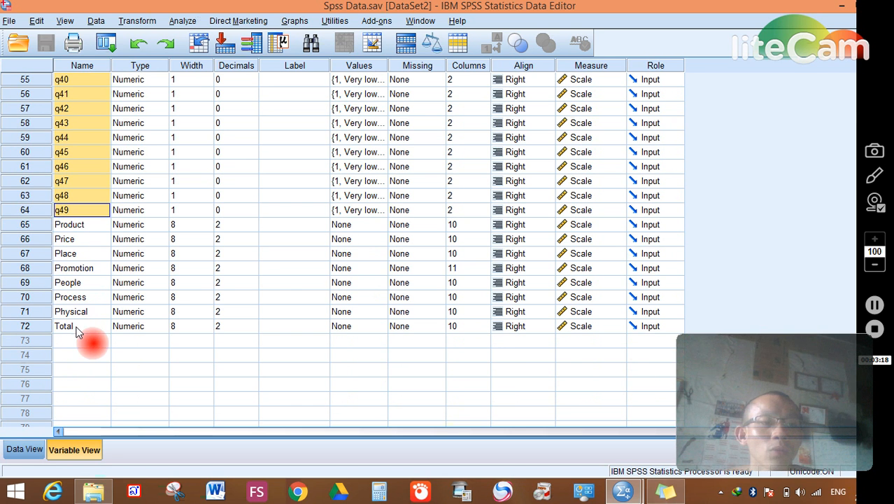
drag(77, 328, 72, 225)
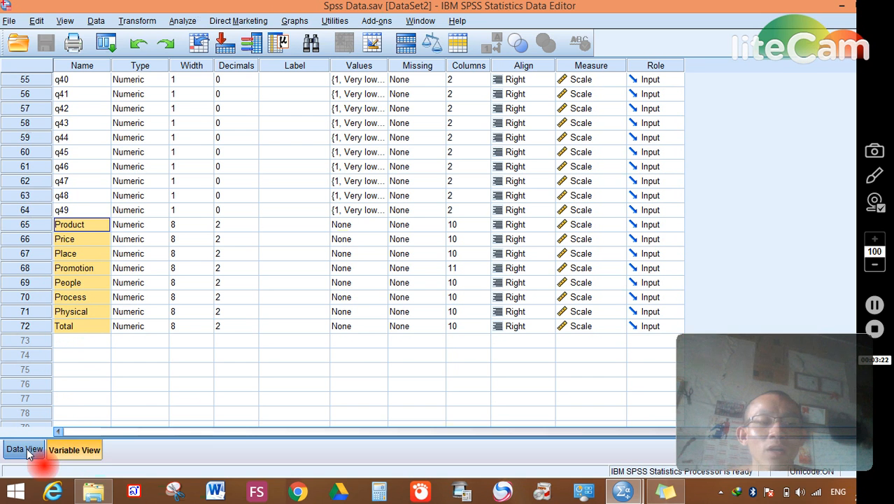
Step: Return to the Untitled3 dataset and paste the copied question names q1 through q40 into rows 8 to 47 of the Name column
click(610, 490)
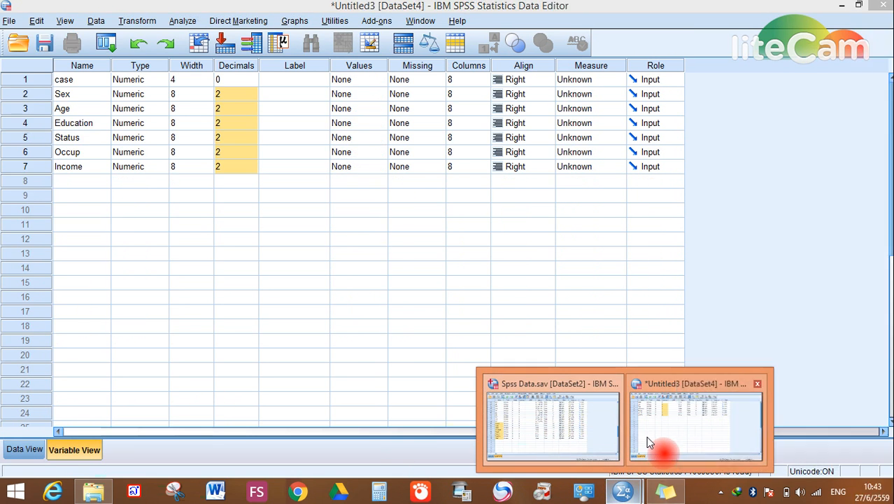
click(646, 436)
drag(76, 183, 91, 283)
drag(96, 341, 90, 425)
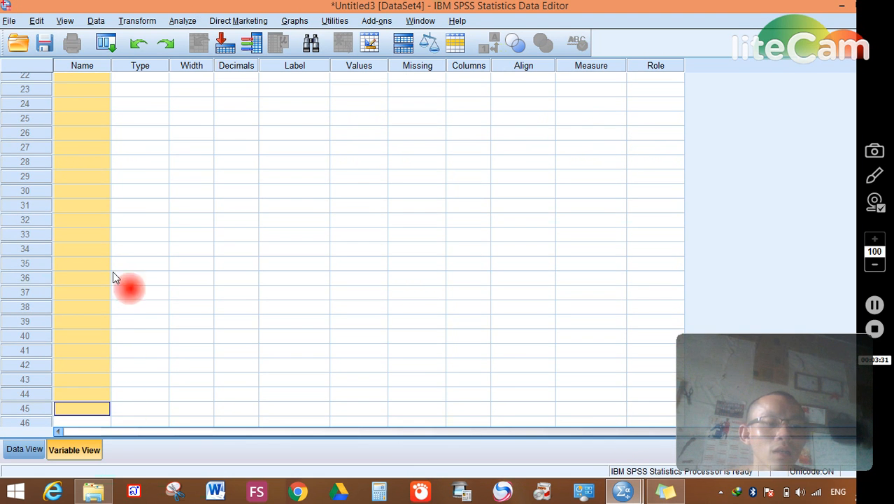
right_click(84, 103)
scroll(81, 308, down, 1)
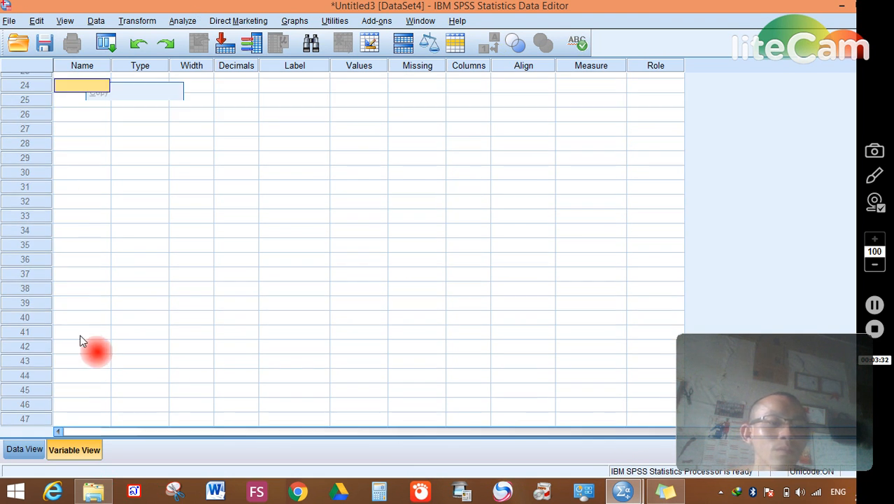
drag(94, 420, 51, 186)
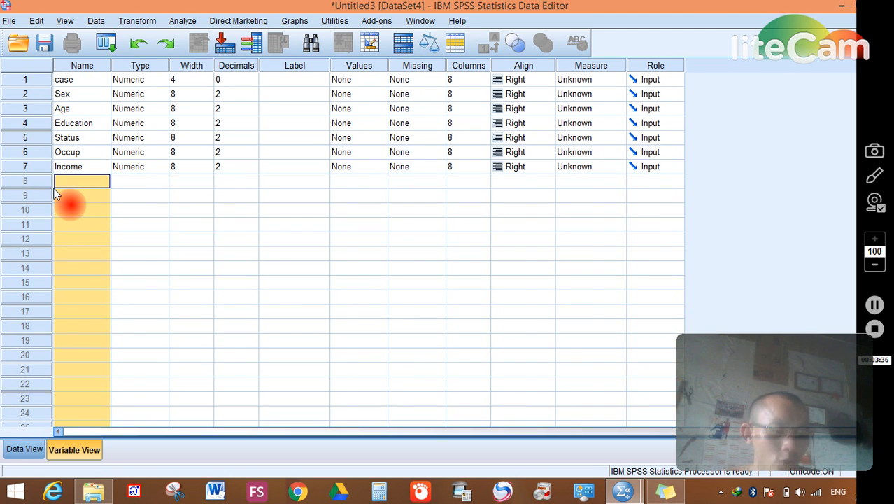
key(ctrl+v)
scroll(84, 224, down, 12)
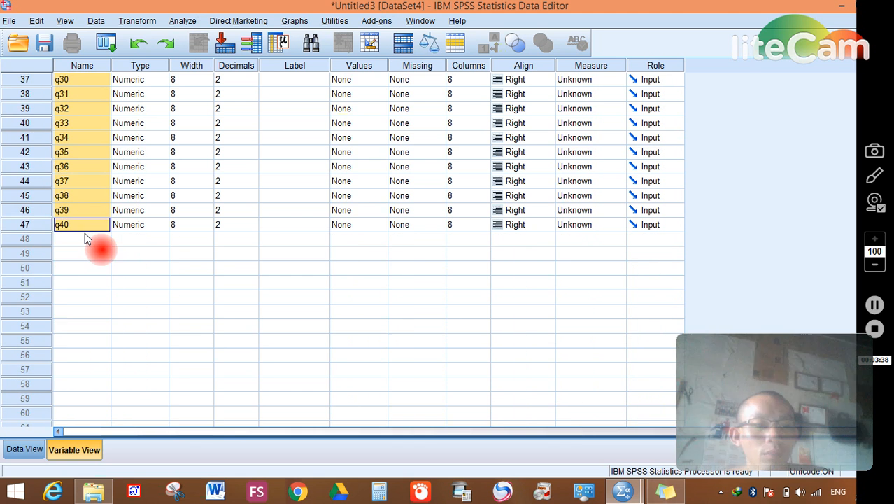
Step: Switch to the Spss Data.sav dataset and copy the variable names q41 through q49
click(81, 242)
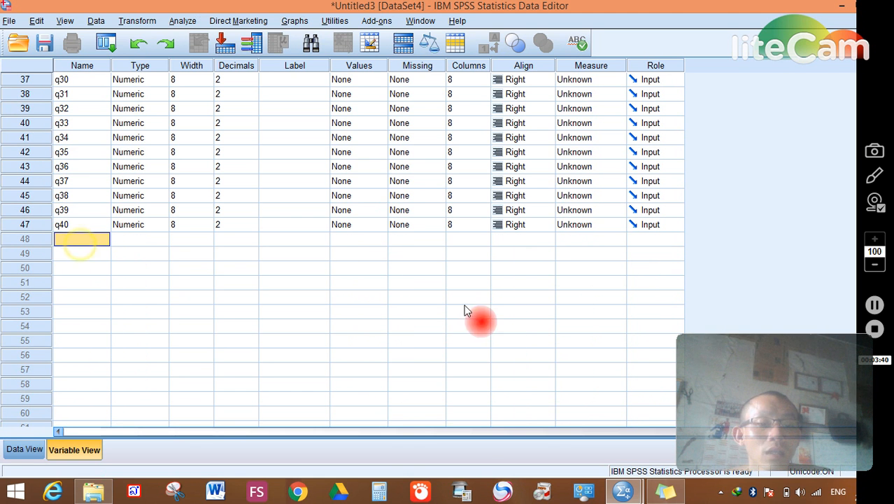
mouse_move(623, 492)
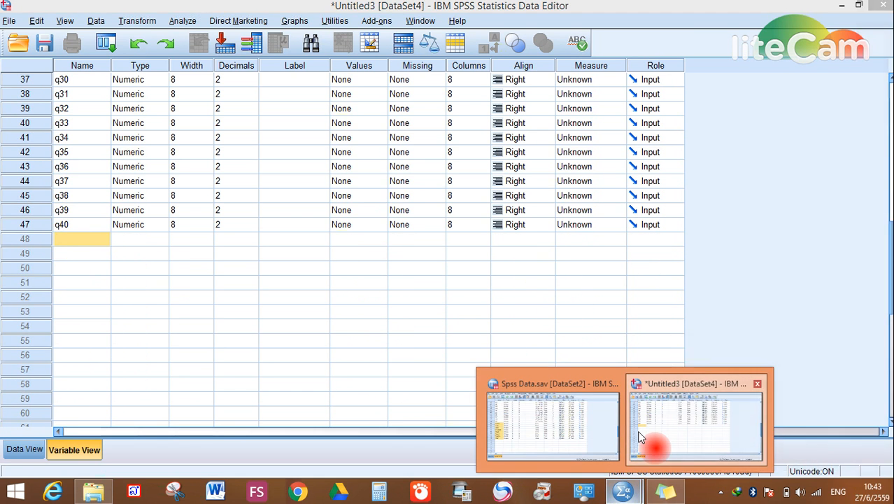
click(570, 441)
scroll(91, 301, up, 3)
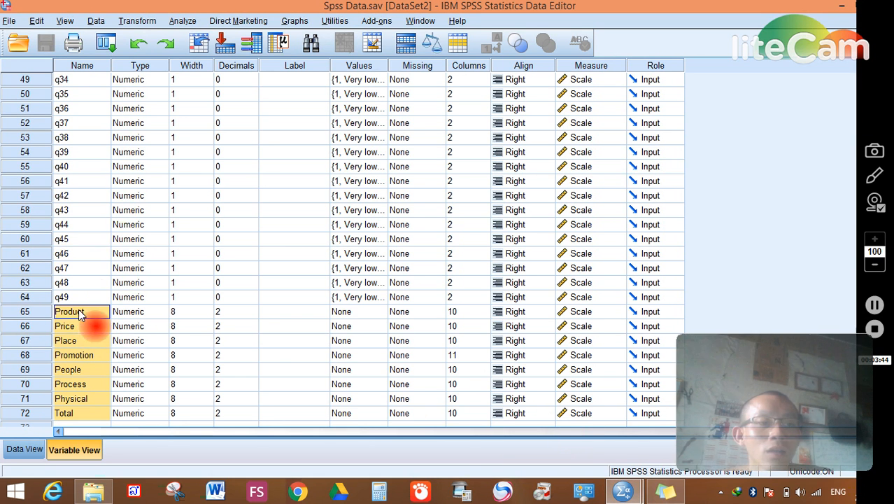
drag(81, 182, 88, 299)
key(ctrl+c)
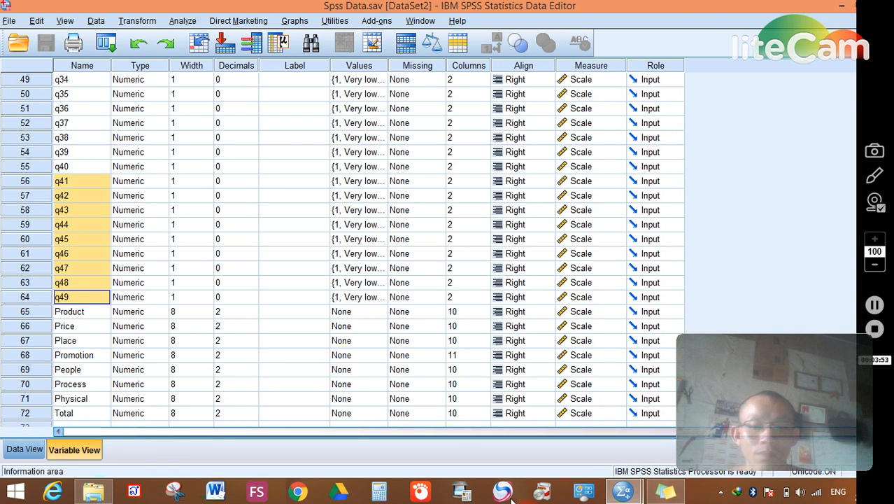
Step: Return to the Untitled3 dataset and paste q41 through q49 into rows 48 to 56 of the Name column
mouse_move(622, 491)
click(665, 430)
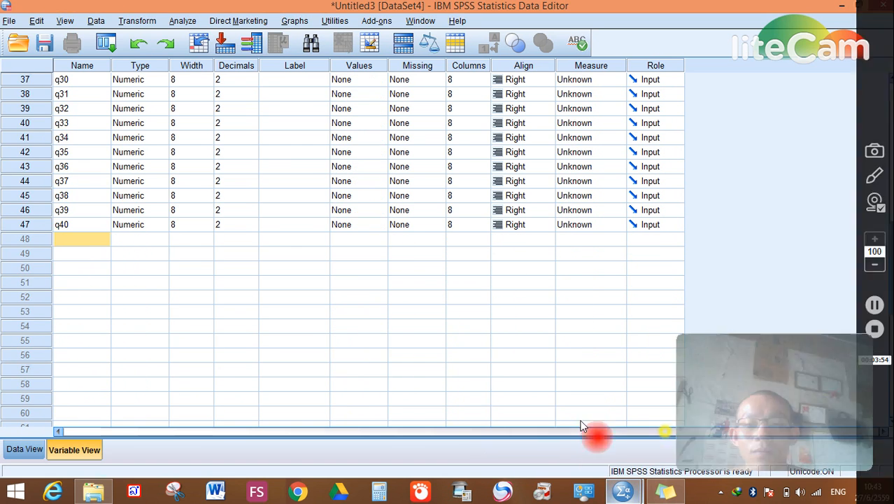
click(90, 242)
drag(90, 247, 92, 360)
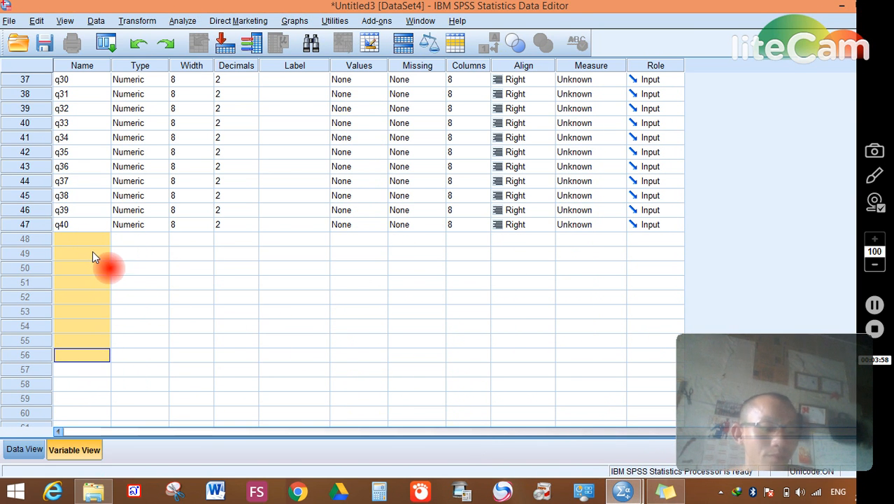
key(ctrl+v)
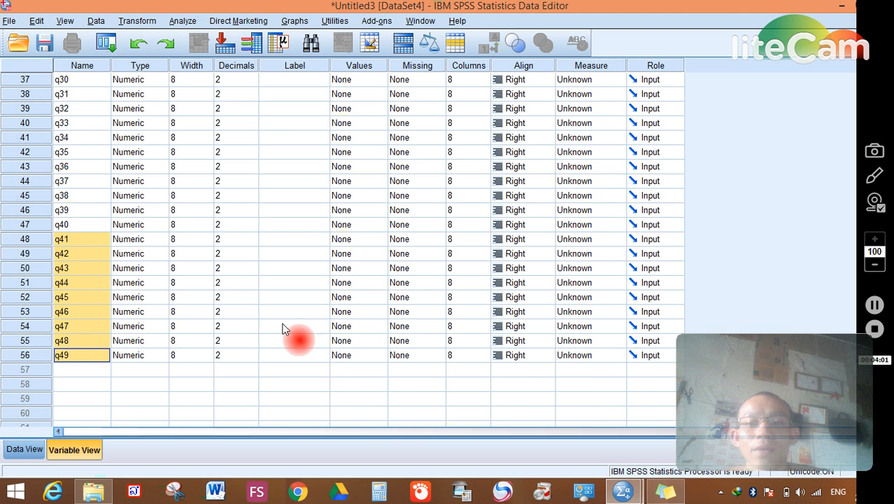
Step: Select the Decimals cells of Sex through q25, and copy the Decimals values of Sex through q49 from Spss Data.sav
scroll(429, 306, up, 12)
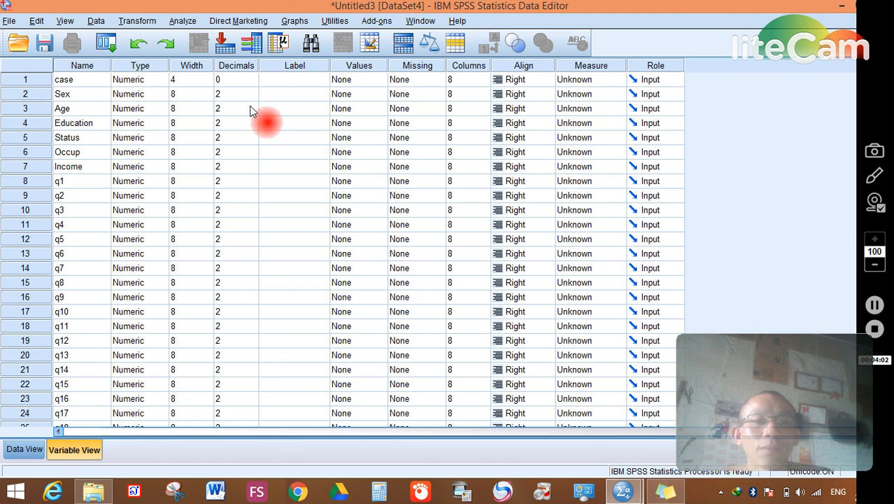
drag(238, 94, 246, 401)
scroll(319, 259, down, 5)
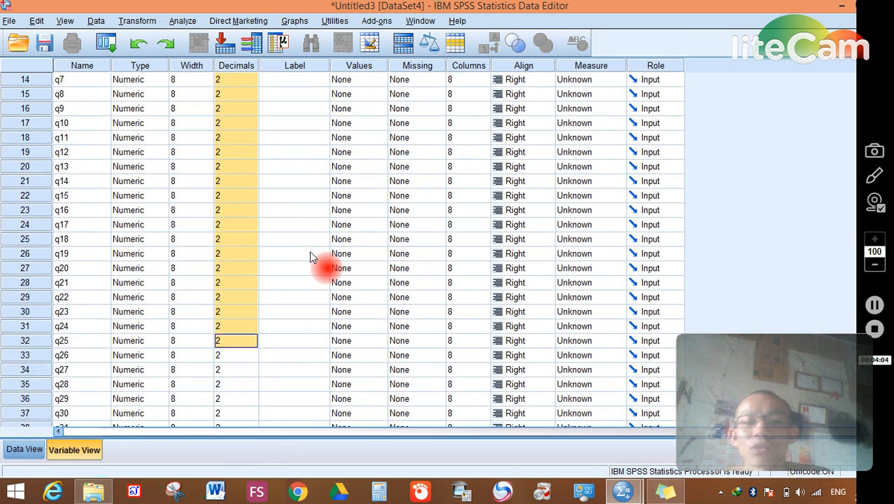
mouse_move(631, 498)
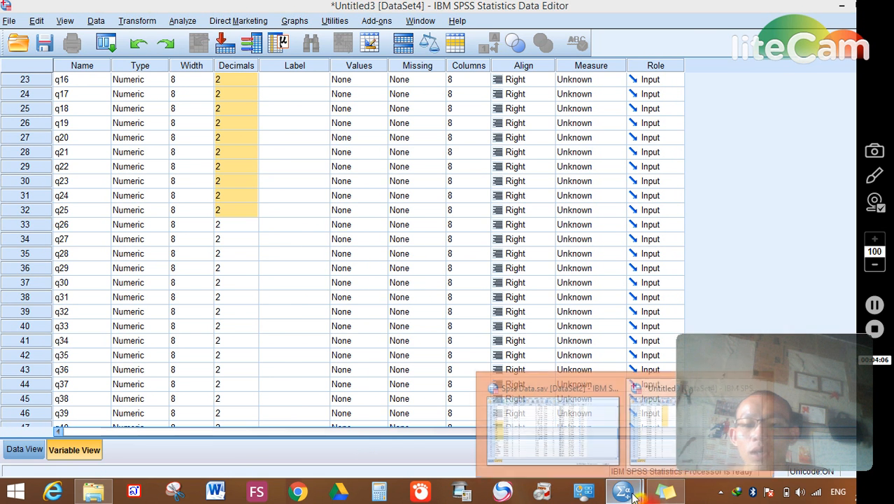
click(597, 439)
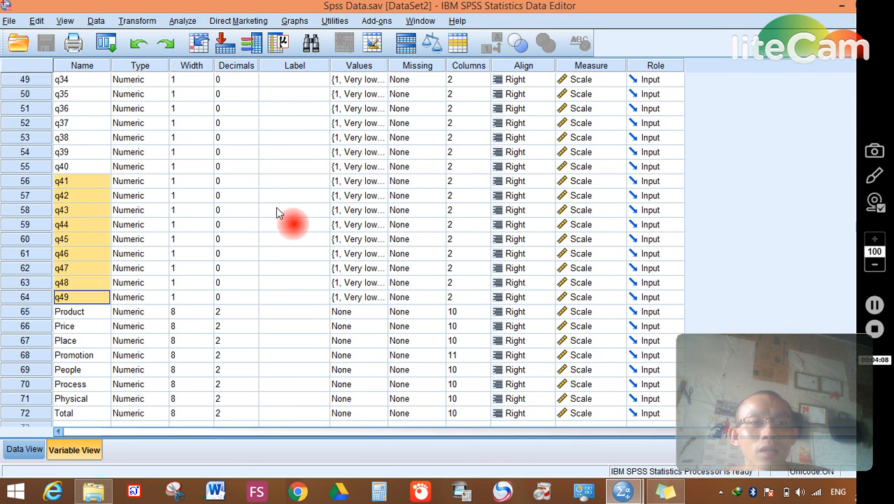
scroll(288, 219, up, 16)
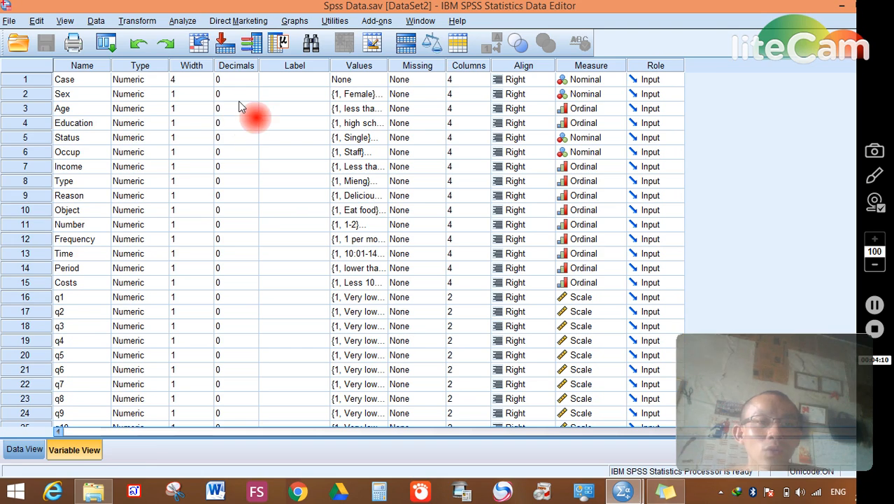
drag(234, 95, 221, 226)
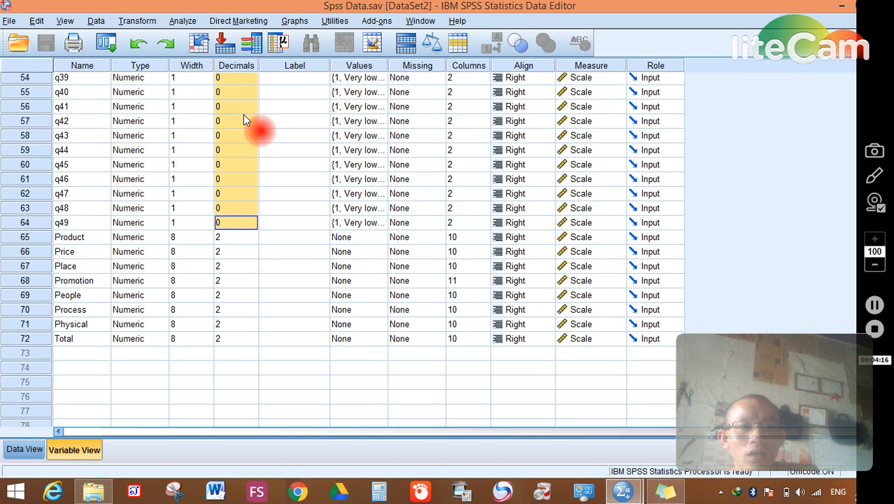
Step: Return to the Untitled3 dataset and paste the copied Decimals value 0 into the variables Sex through q25
mouse_move(623, 491)
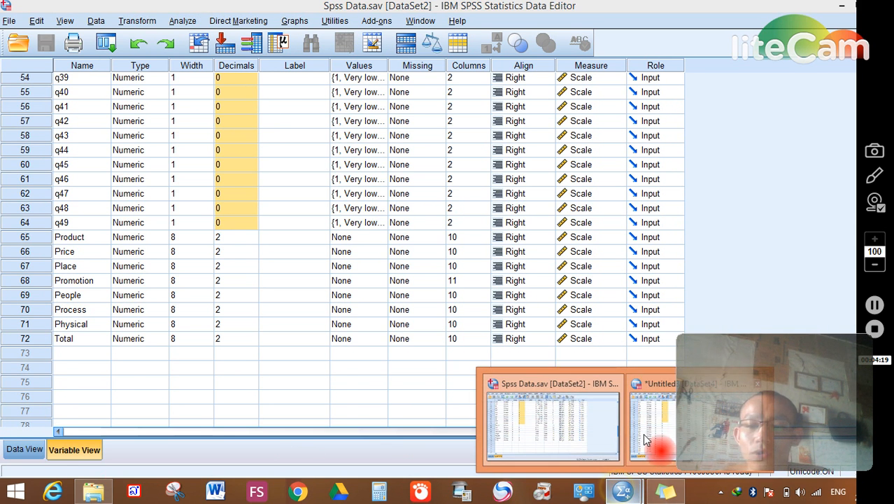
click(645, 437)
scroll(246, 259, up, 7)
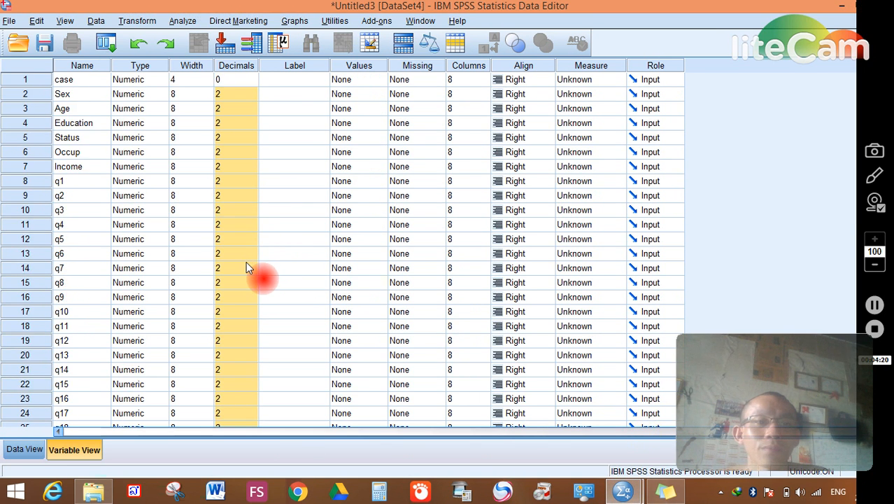
scroll(245, 261, down, 2)
key(ctrl+v)
scroll(247, 262, down, 6)
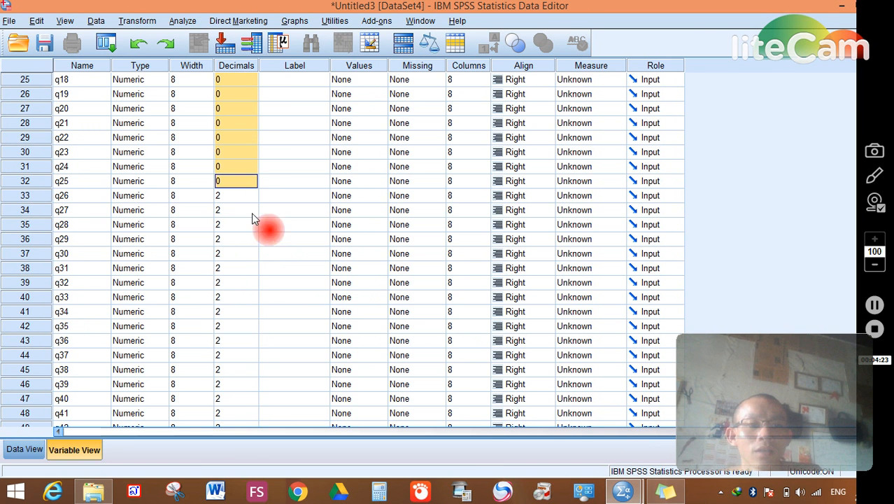
Step: Paste the copied Decimals value 0 into the remaining variables q26 through q49
drag(247, 197, 230, 354)
key(ctrl+v)
scroll(230, 360, up, 6)
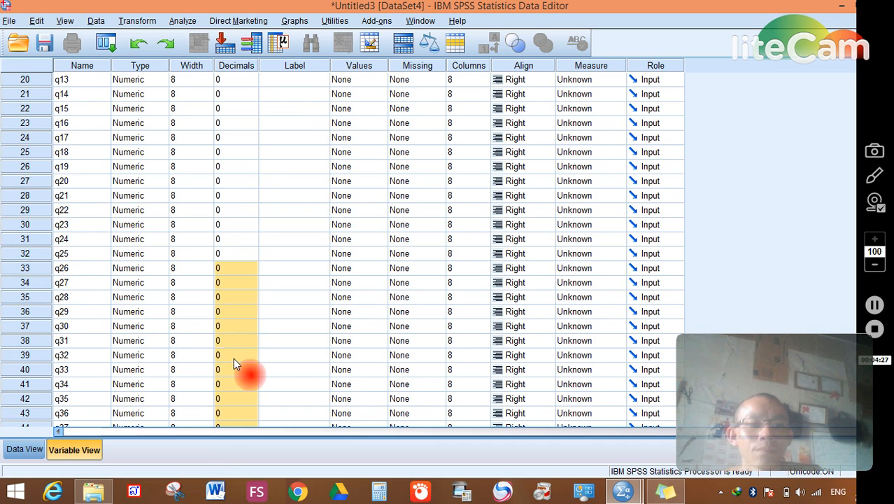
Step: Select the Width cells of Sex through q40, and copy the Width values from Case downward in Spss Data.sav
scroll(235, 354, up, 6)
drag(188, 80, 174, 437)
scroll(333, 398, down, 3)
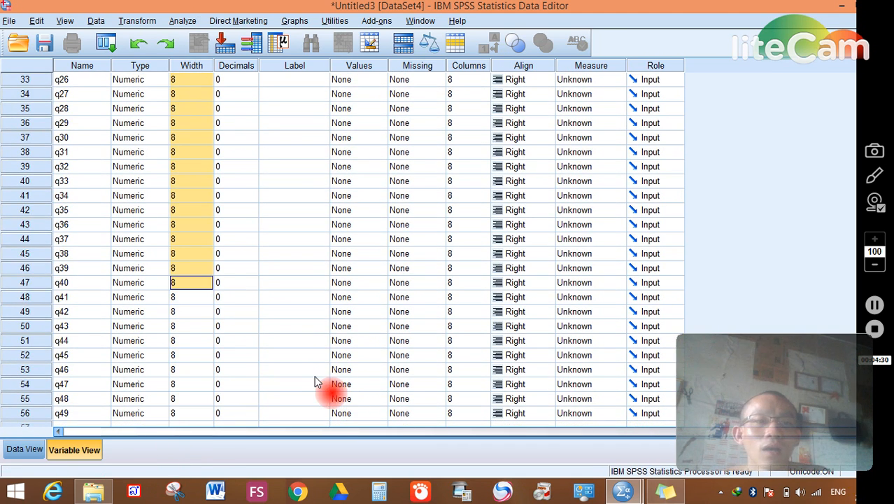
scroll(315, 374, up, 11)
scroll(315, 373, down, 6)
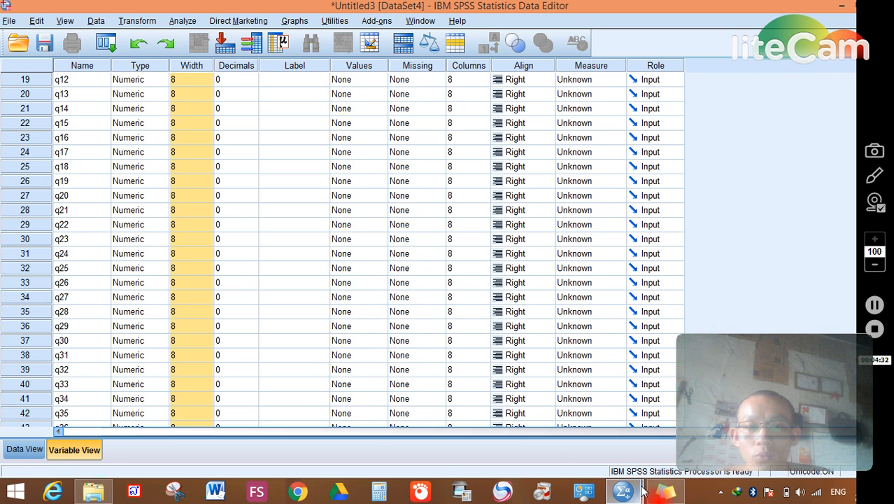
mouse_move(642, 489)
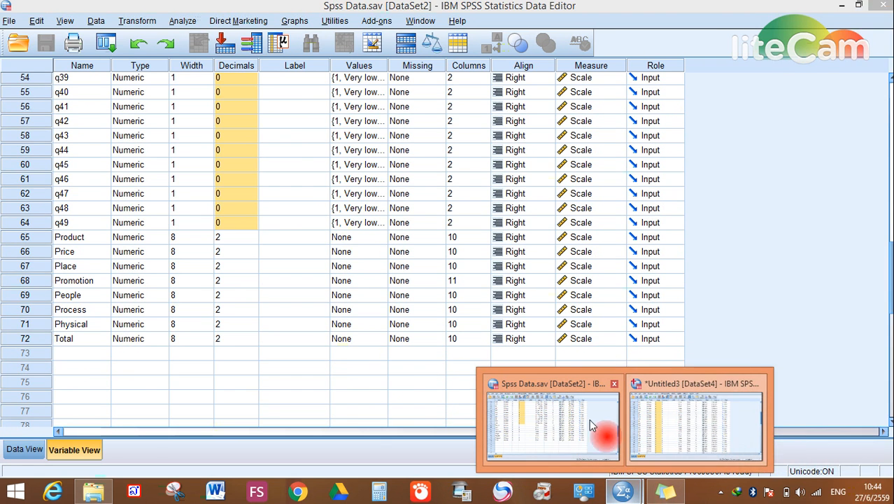
click(587, 430)
scroll(256, 334, up, 2)
drag(199, 295, 187, 93)
mouse_move(623, 492)
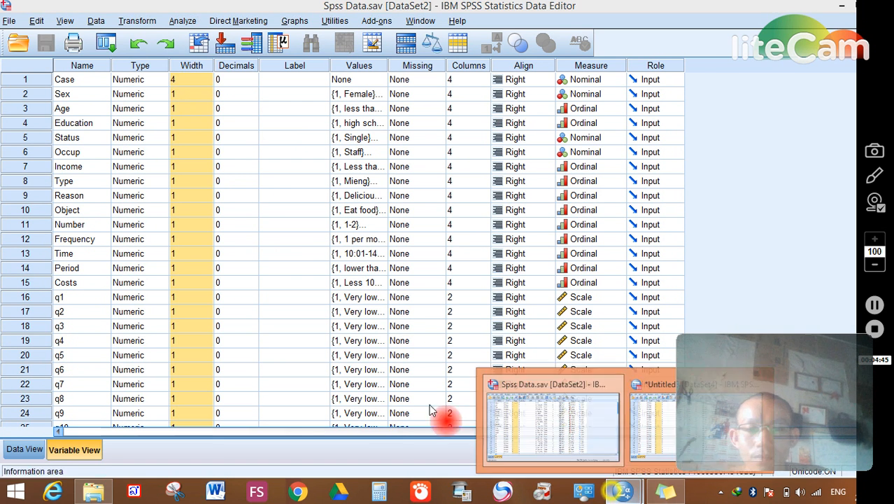
Step: Return to the Untitled3 dataset and paste the copied Width values into the selected cells from Sex downward
click(656, 413)
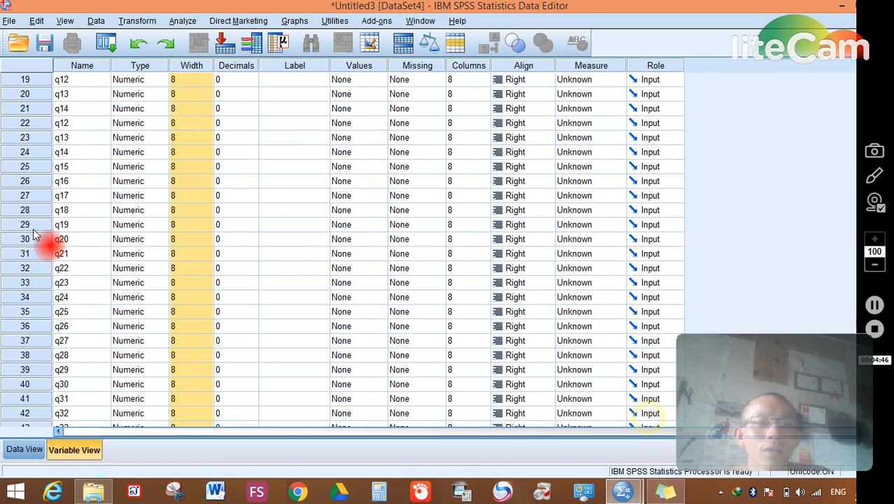
scroll(259, 178, up, 5)
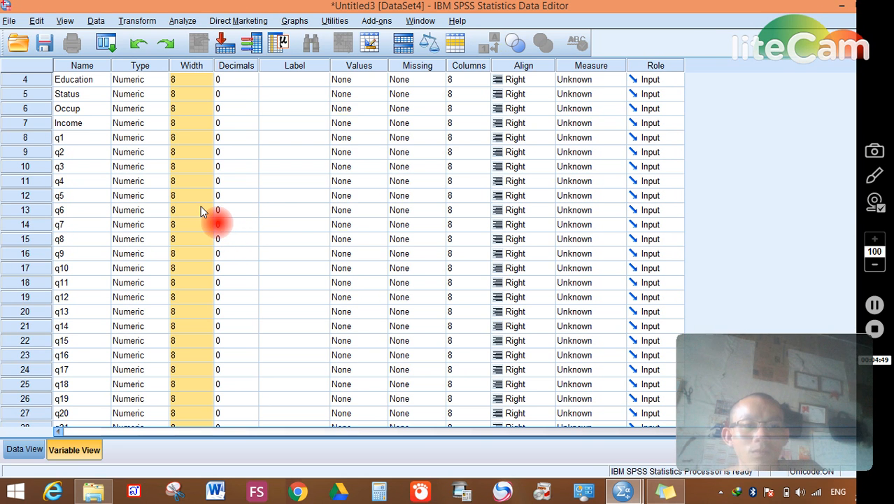
key(ctrl+v)
scroll(203, 308, down, 5)
scroll(190, 351, up, 6)
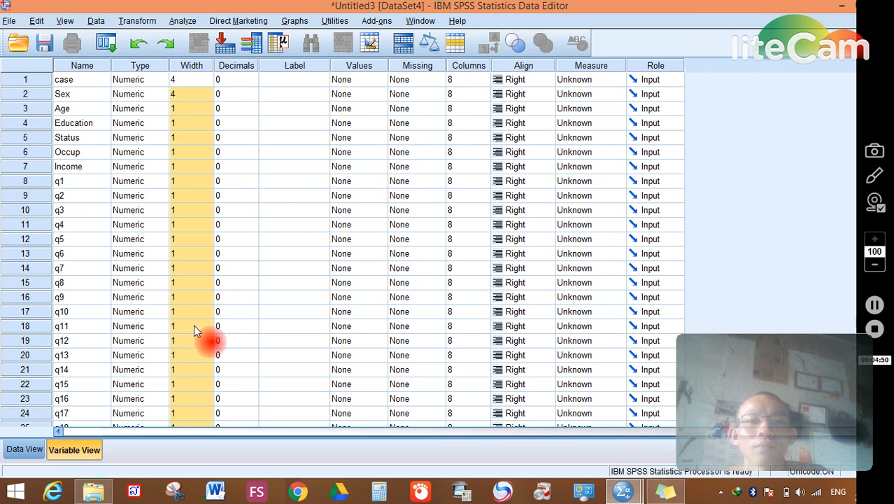
click(354, 80)
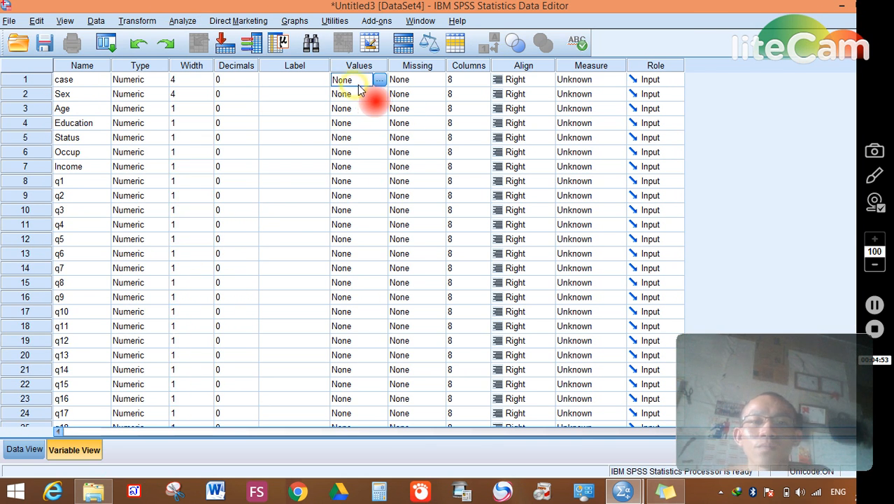
click(378, 81)
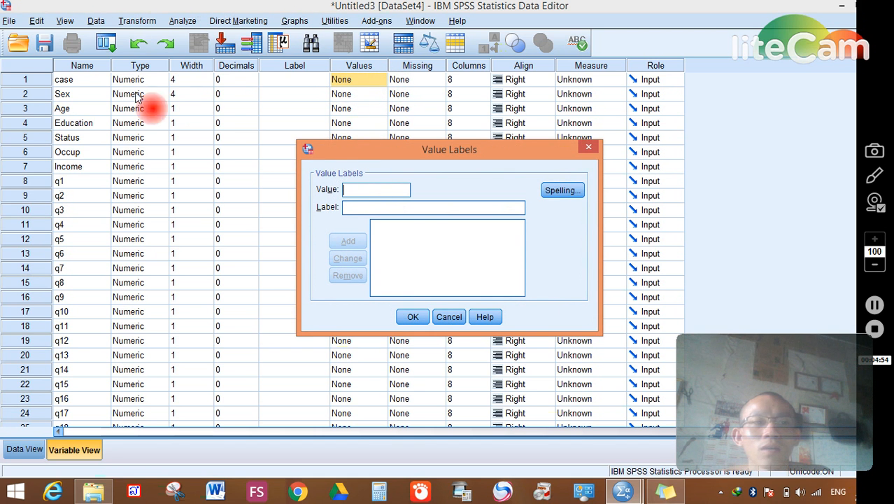
click(588, 147)
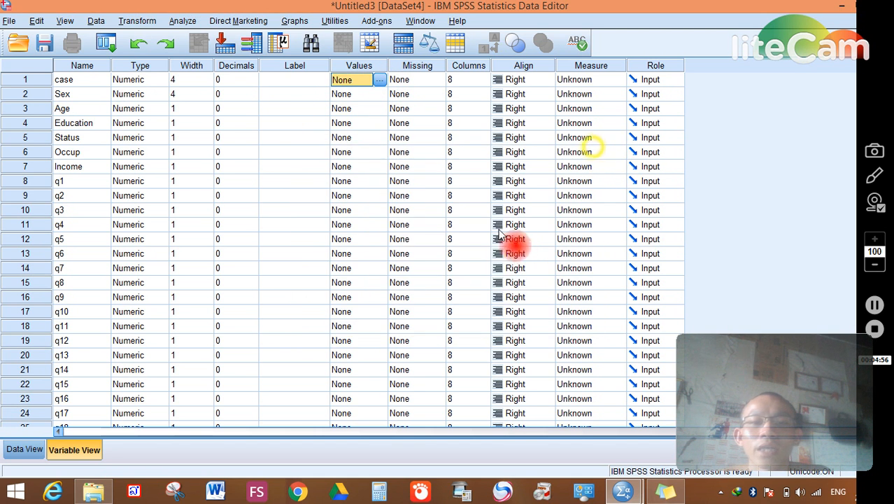
Step: Define the value labels 1 = "Female" and 2 = "Male" for the variable Sex
click(77, 95)
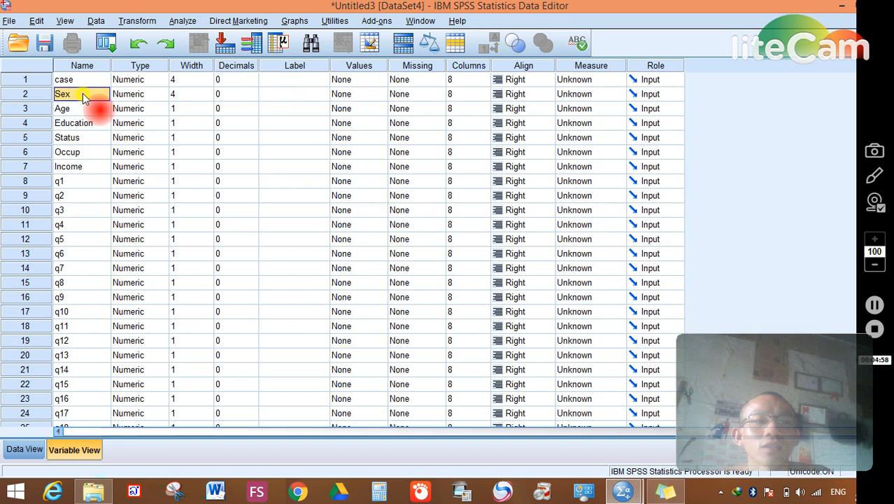
double_click(382, 98)
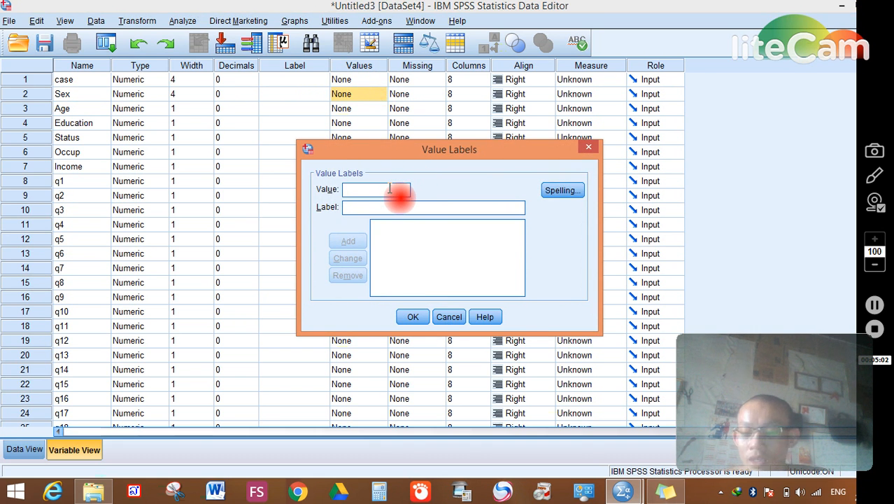
text(1)
click(390, 208)
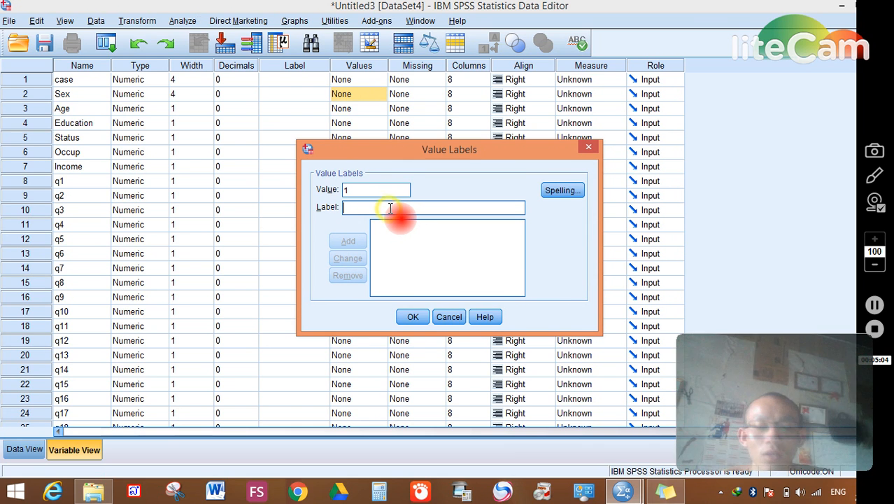
text(Fe)
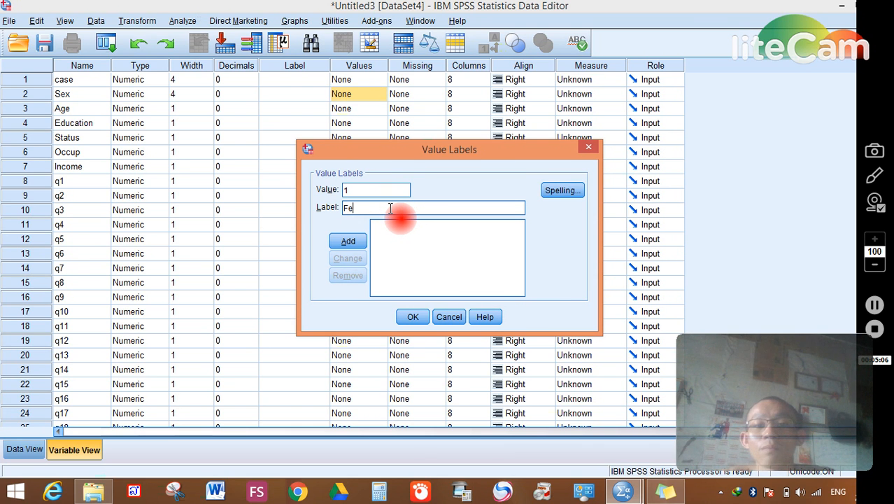
text(male)
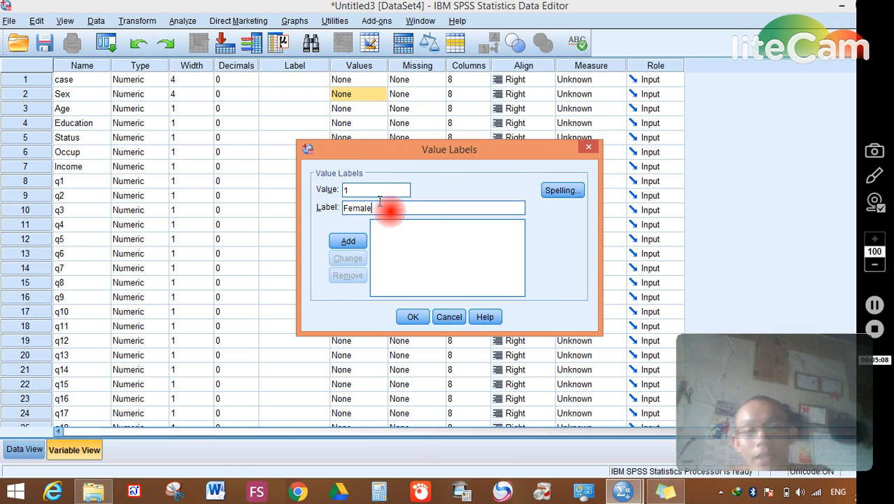
click(348, 241)
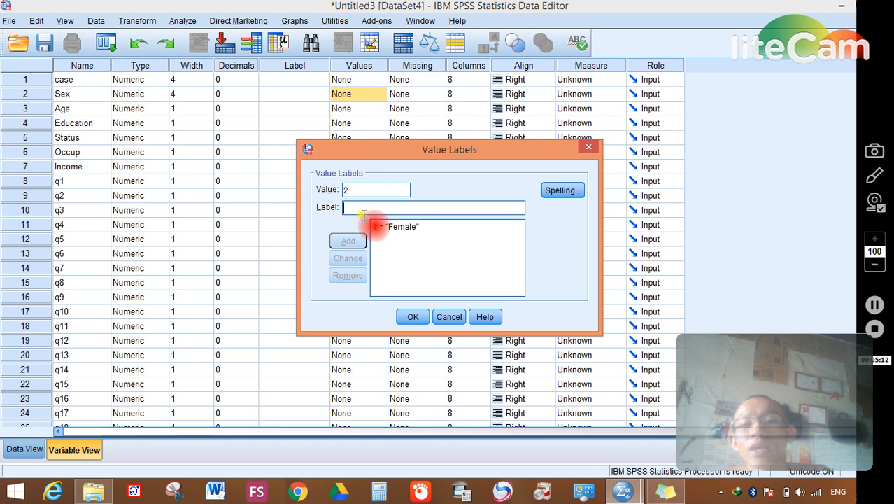
click(352, 208)
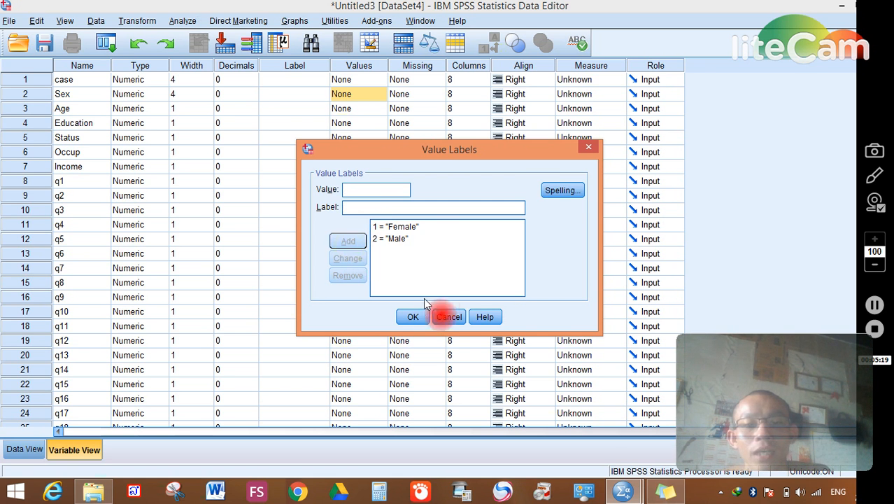
click(413, 316)
click(374, 110)
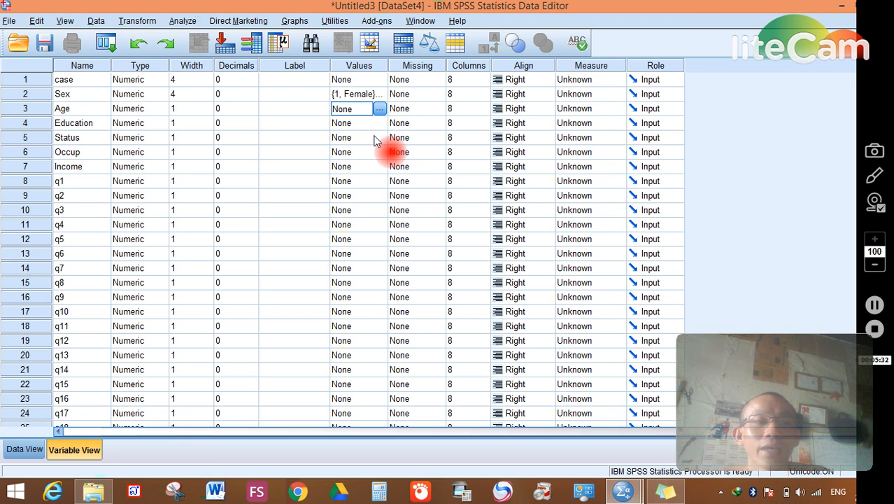
drag(373, 125, 360, 173)
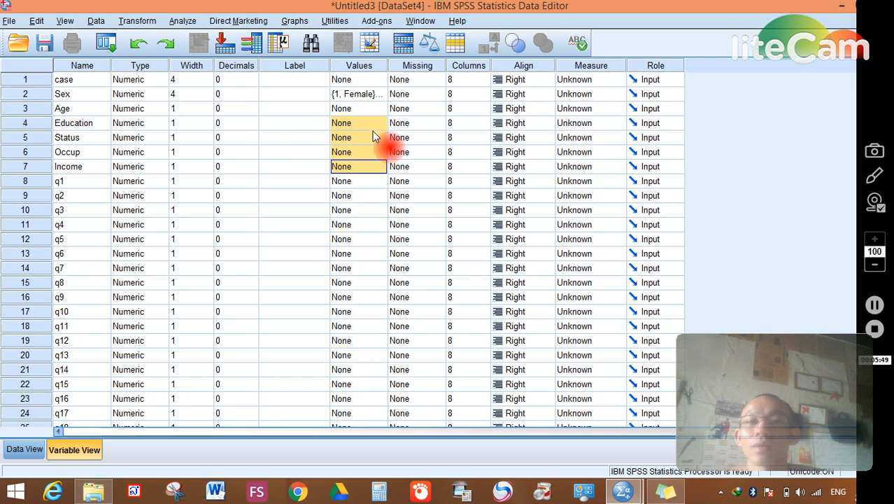
scroll(120, 179, down, 3)
scroll(127, 181, up, 2)
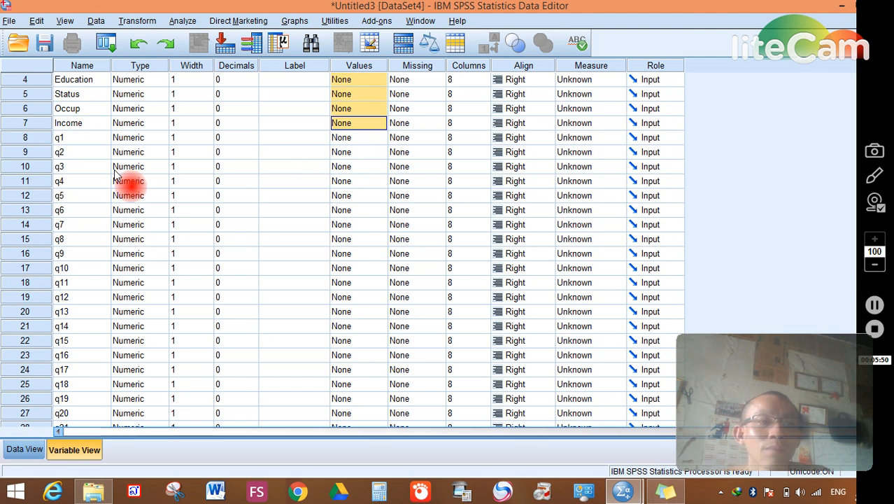
click(73, 137)
click(31, 137)
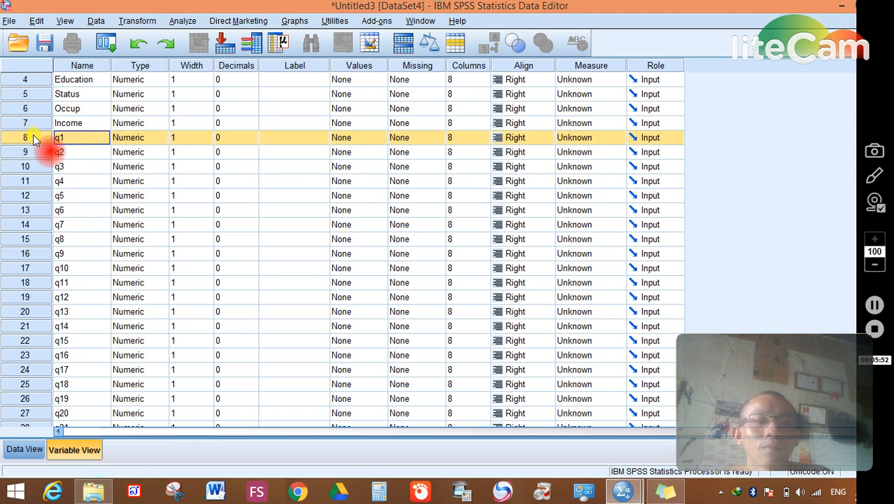
scroll(381, 144, up, 1)
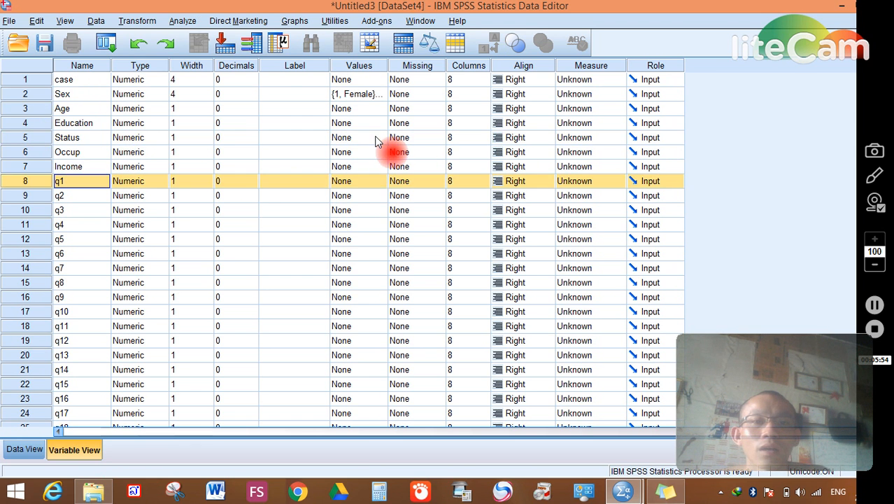
click(374, 182)
click(25, 180)
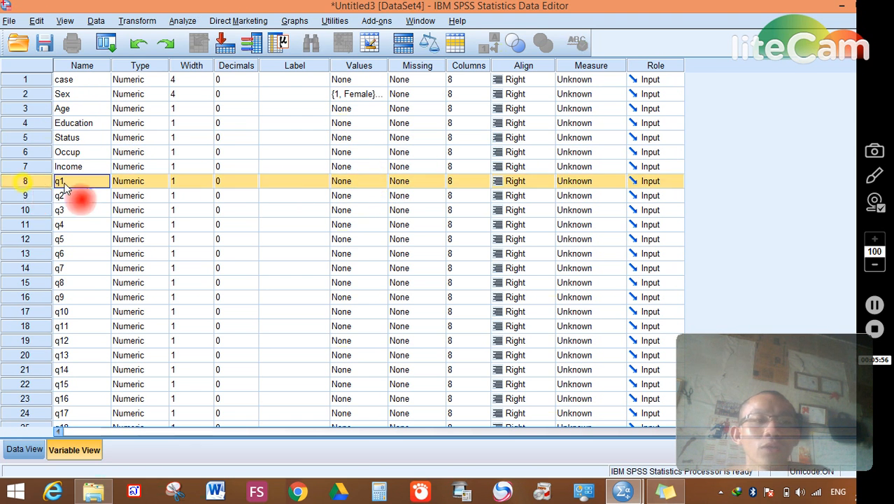
Step: Start the value labels of variable q1 by adding 1 = "very low" and 2 = "low"
click(368, 185)
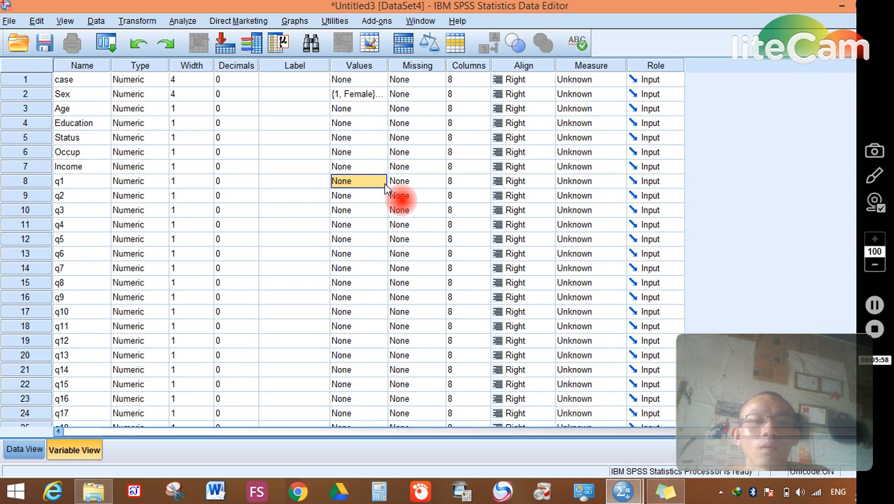
click(384, 184)
click(384, 184)
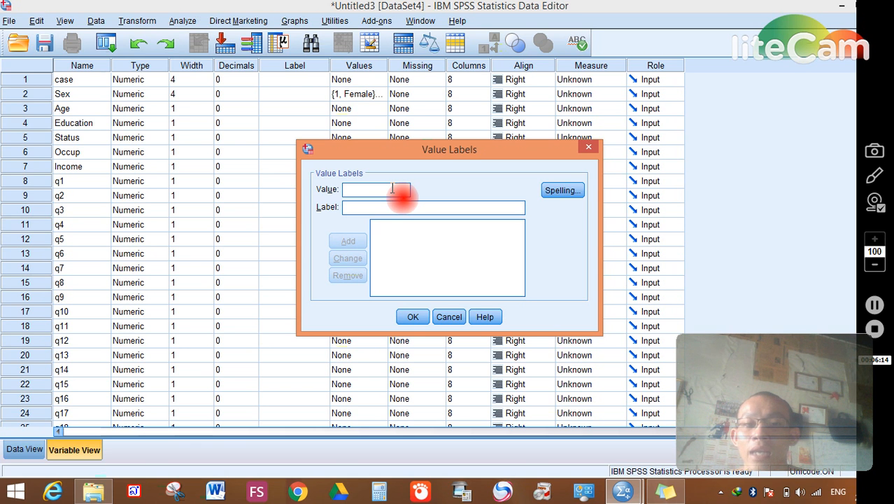
text(1)
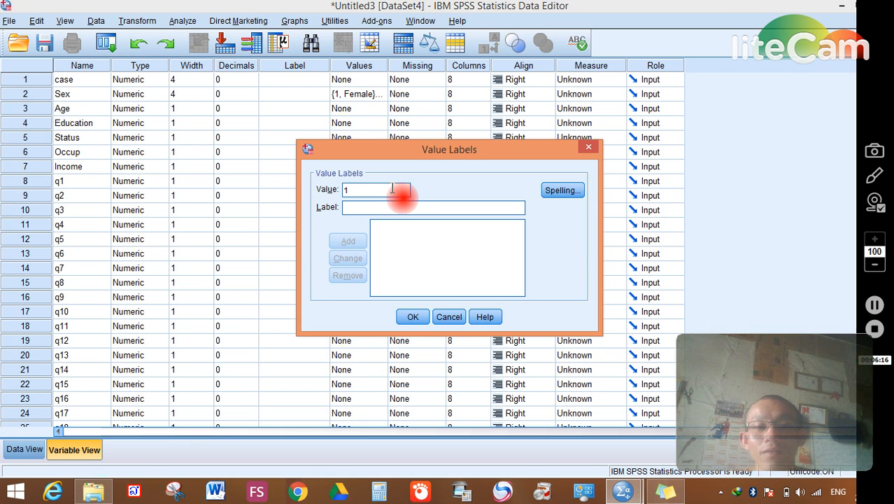
click(395, 207)
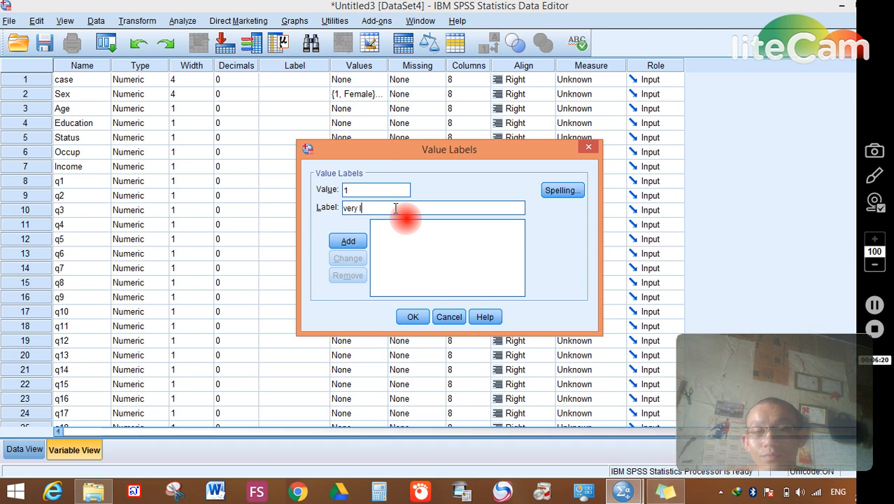
click(347, 240)
click(358, 193)
text(2)
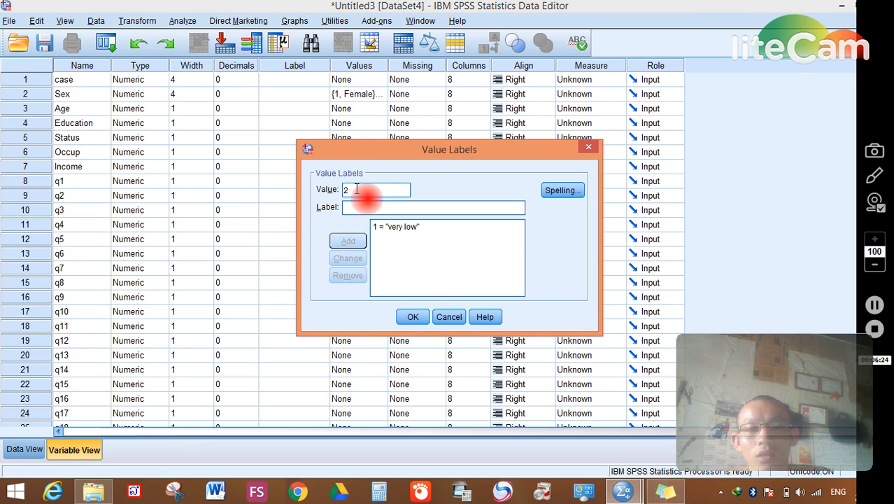
click(358, 209)
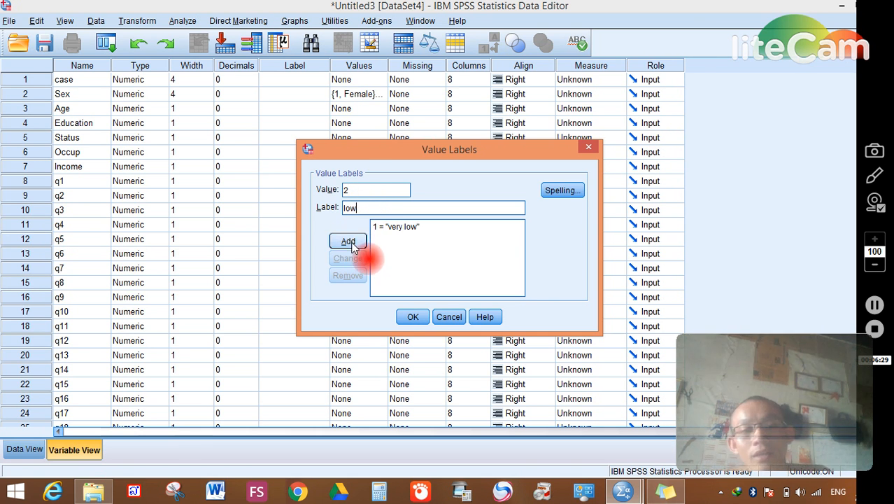
click(348, 240)
Step: Complete the q1 value labels with 3 = "Middle", 4 = "high" and 5 = "very high", and accept them
click(365, 189)
text(3)
click(387, 207)
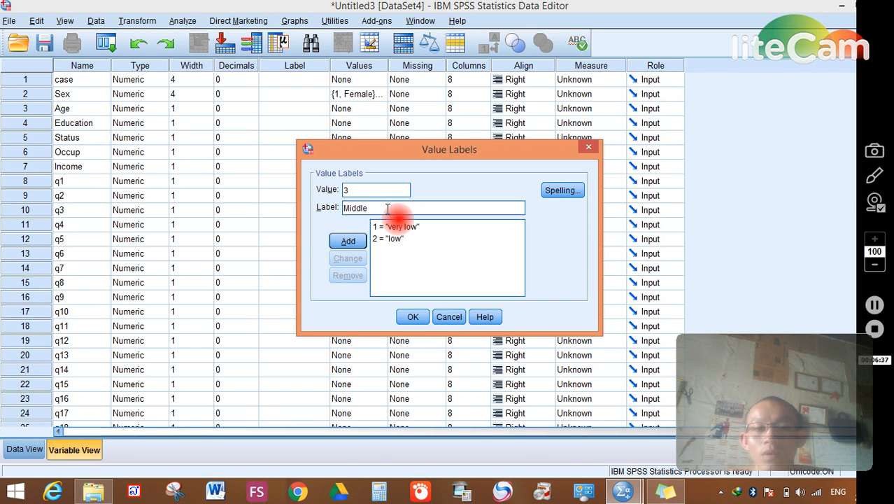
click(347, 240)
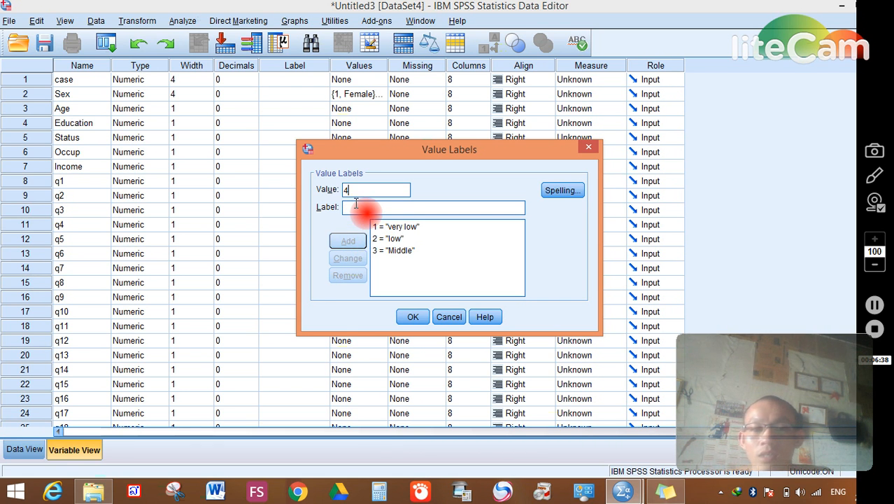
click(355, 204)
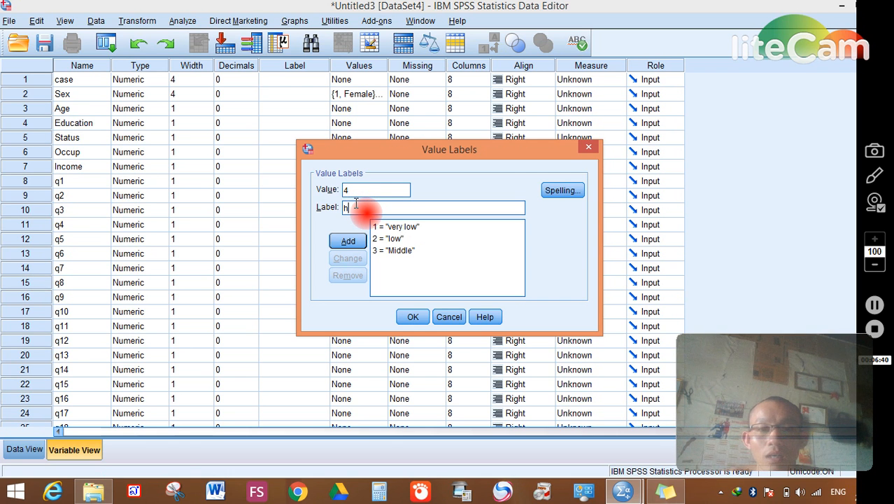
click(350, 240)
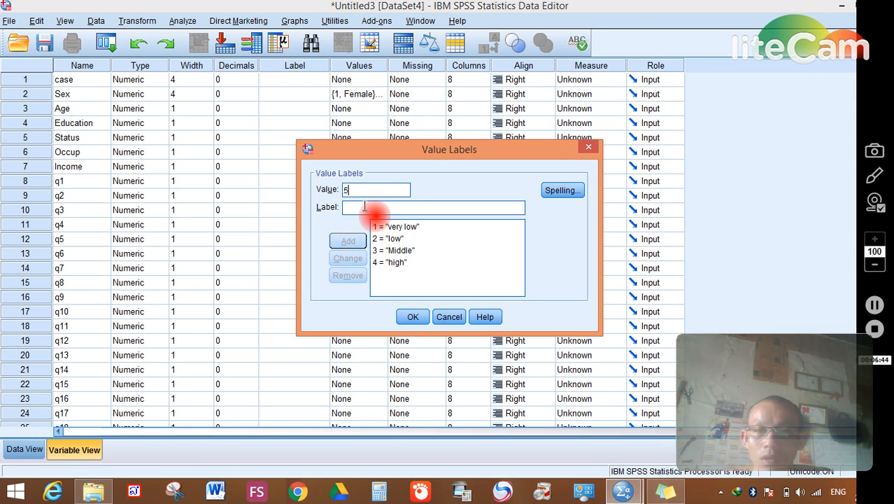
click(364, 206)
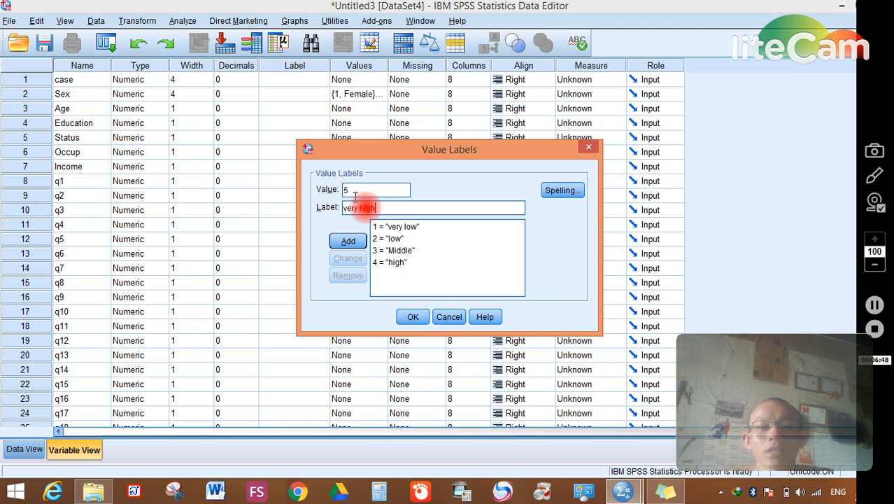
click(412, 317)
scroll(369, 172, down, 2)
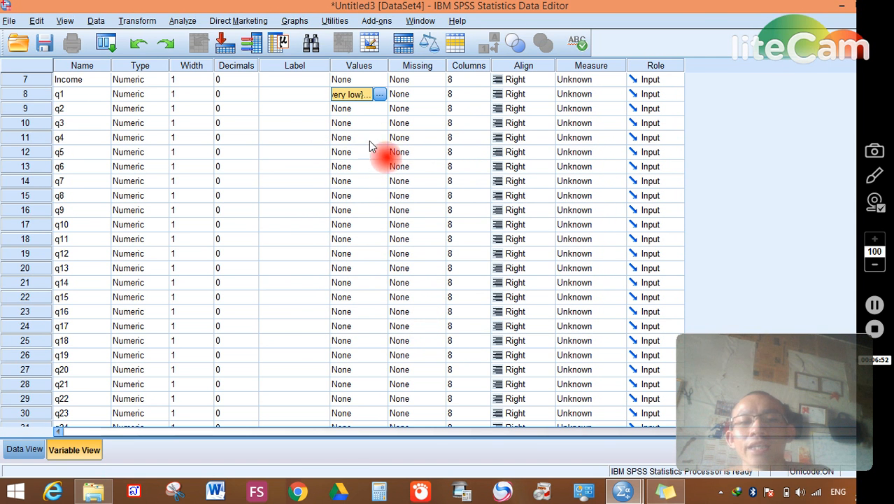
Step: Copy the value labels of q1 and paste them into the Values cells of q2 and q3
scroll(373, 206, up, 2)
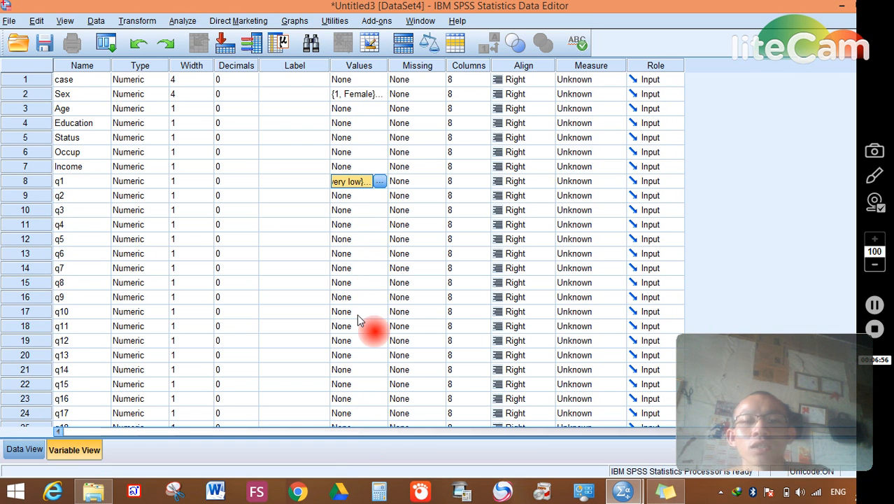
scroll(371, 332, down, 1)
right_click(343, 141)
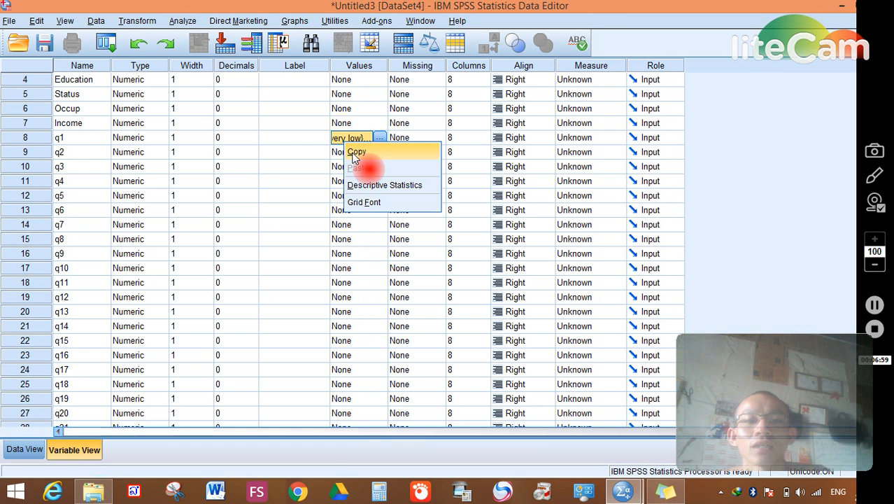
click(353, 151)
right_click(351, 156)
click(372, 182)
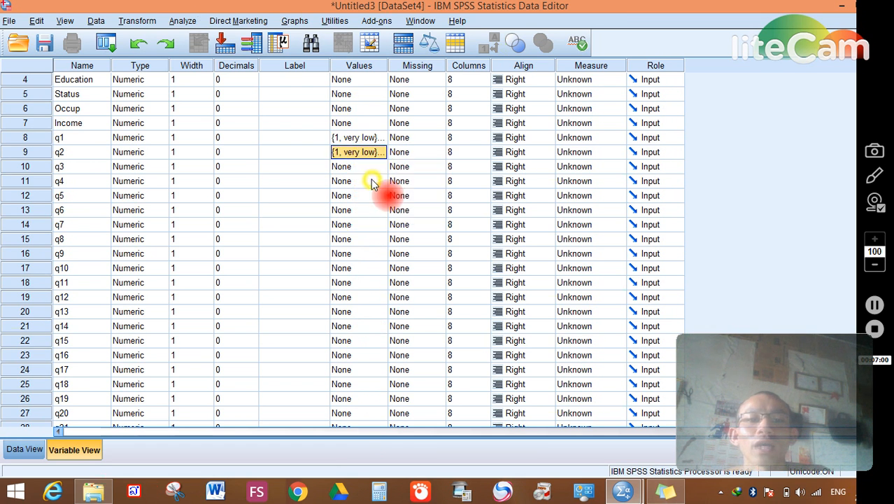
right_click(363, 172)
click(375, 195)
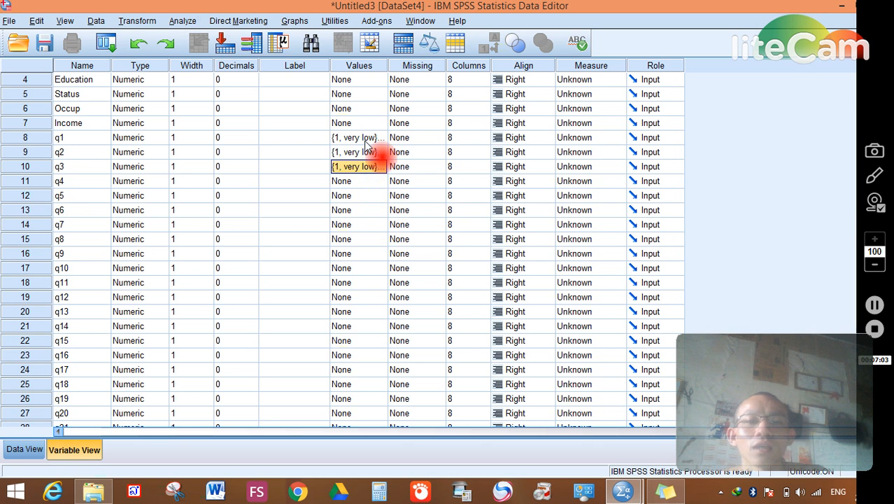
Step: Paste the copied value labels into the Values cells of q4 through q12
drag(366, 144, 354, 196)
key(ctrl+v)
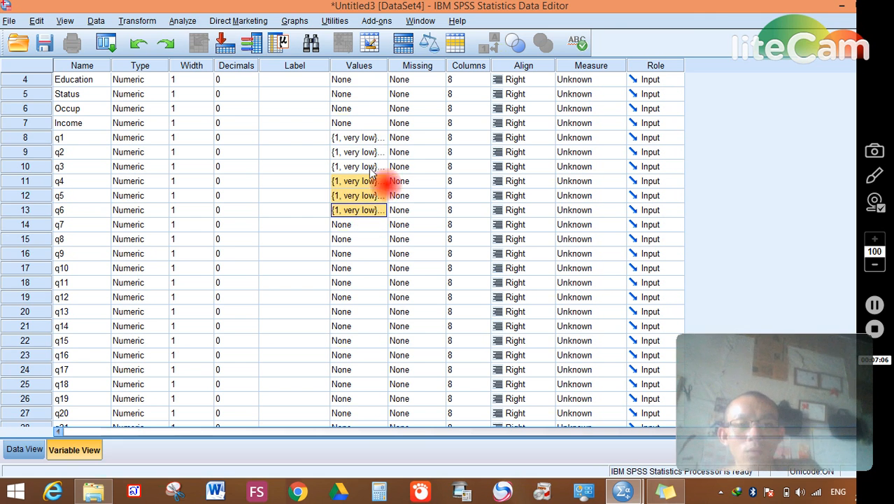
drag(371, 140, 357, 308)
key(ctrl+v)
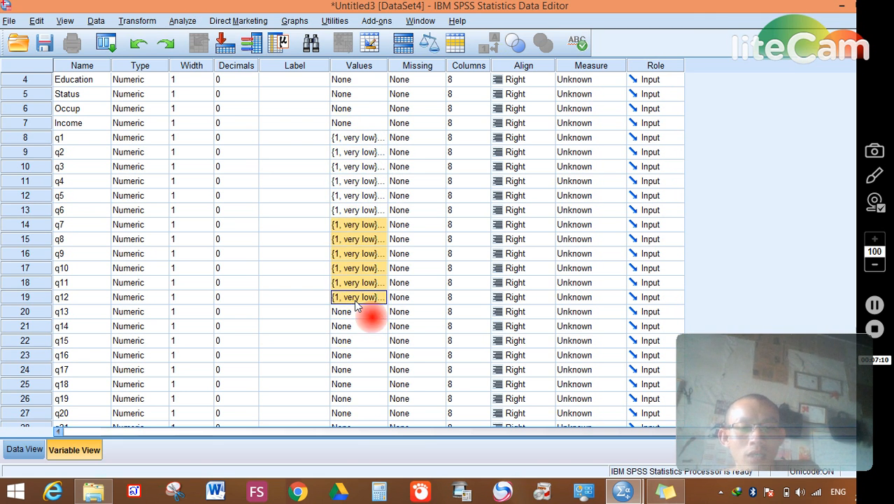
Step: Paste the copied value labels into the Values cells of q13 through q24
scroll(355, 287, down, 2)
drag(356, 225, 356, 308)
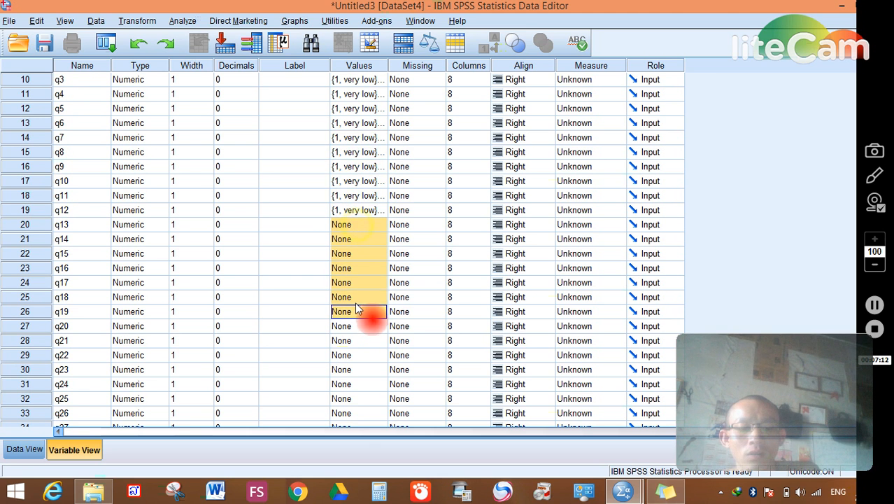
key(ctrl+v)
scroll(355, 280, down, 3)
drag(356, 180, 358, 256)
key(ctrl+v)
Step: Paste the copied value labels into the Values cells of q25 through q30
scroll(358, 256, down, 3)
click(359, 142)
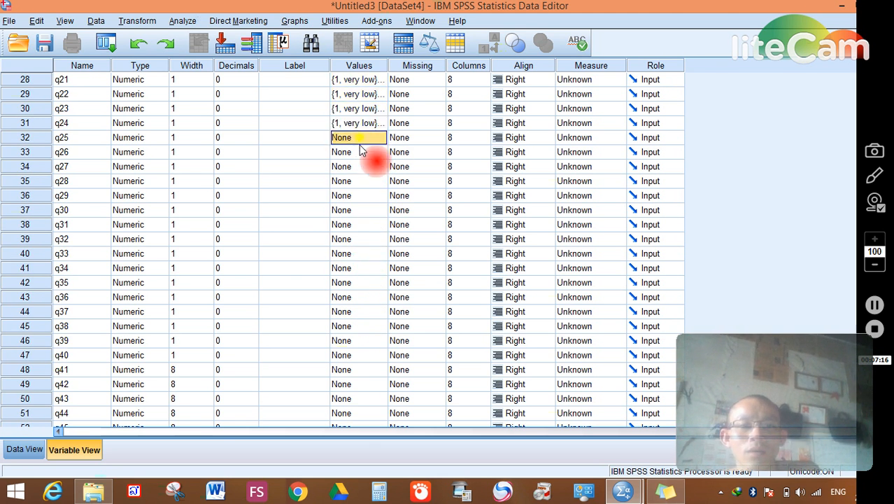
drag(361, 148, 359, 213)
key(ctrl+v)
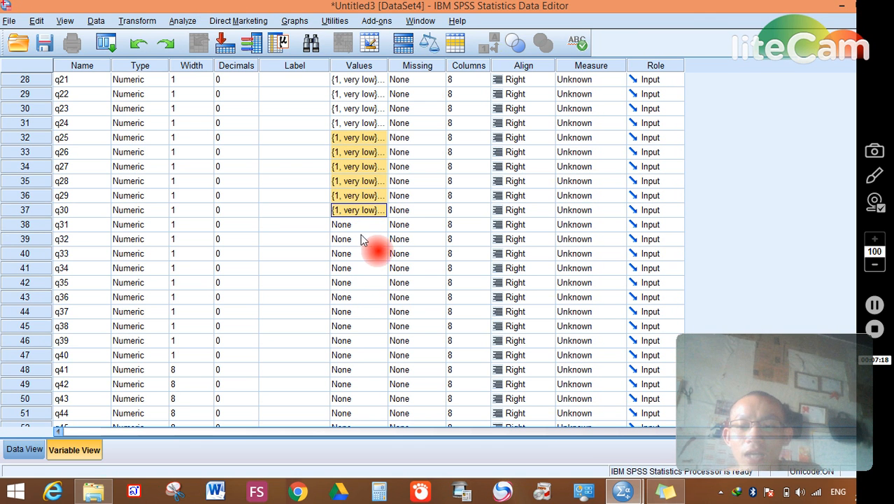
Step: Switch to Spss Data.sav and examine the value labels defined for q1, closing them without changes
click(617, 494)
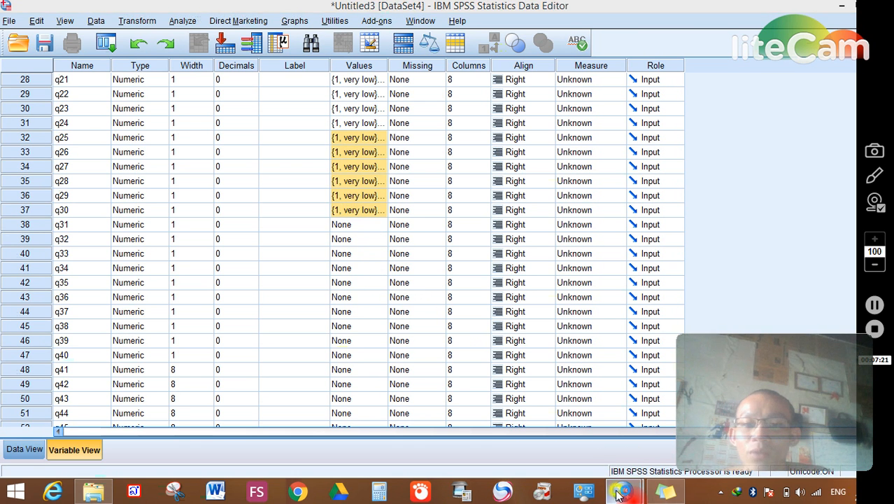
mouse_move(599, 433)
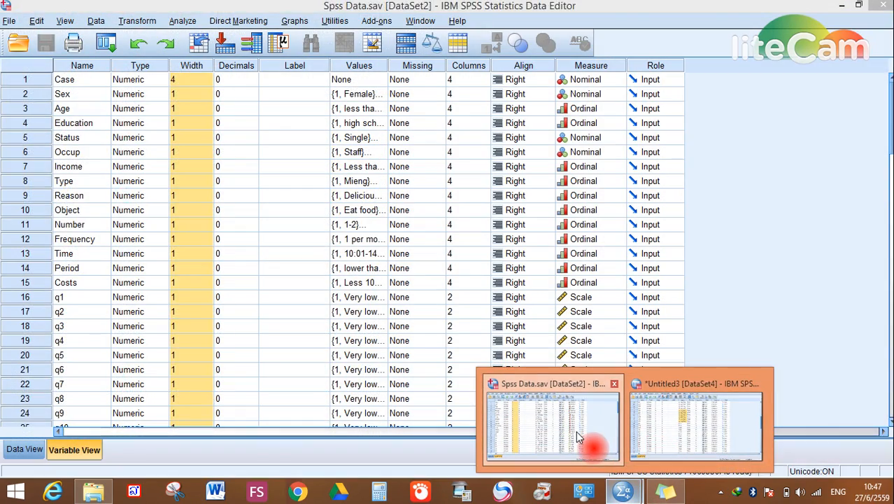
click(578, 437)
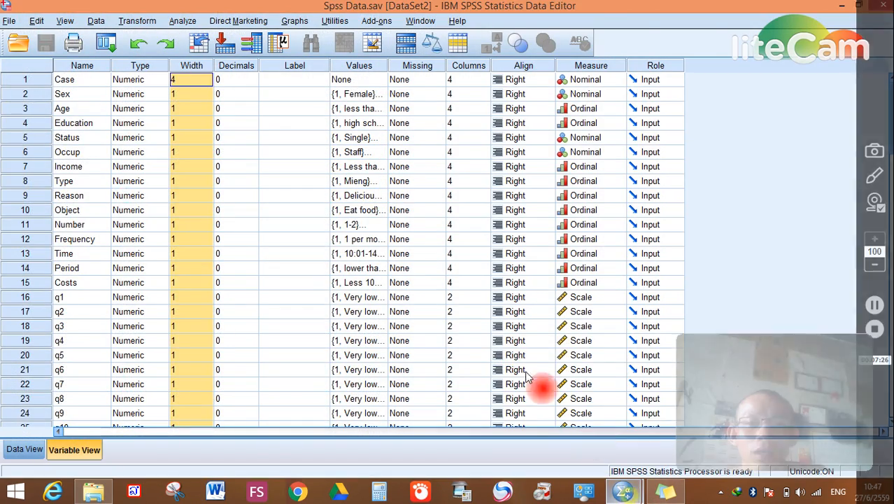
scroll(484, 314, down, 6)
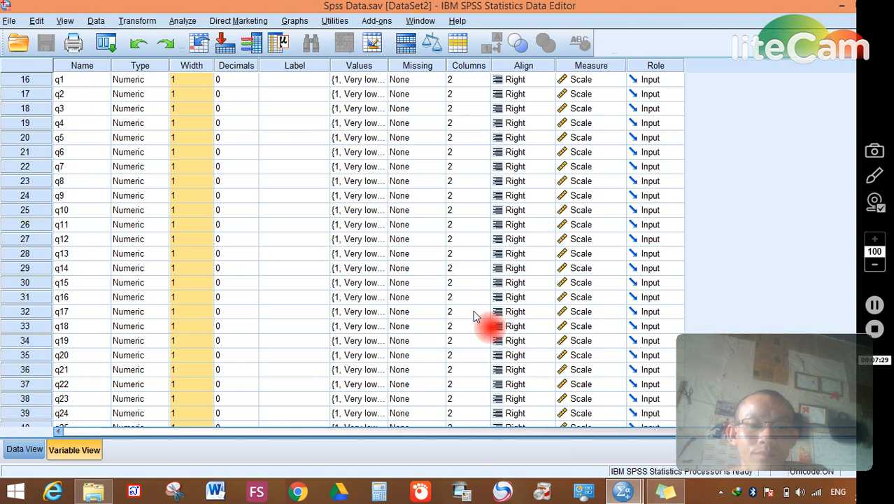
scroll(98, 180, up, 4)
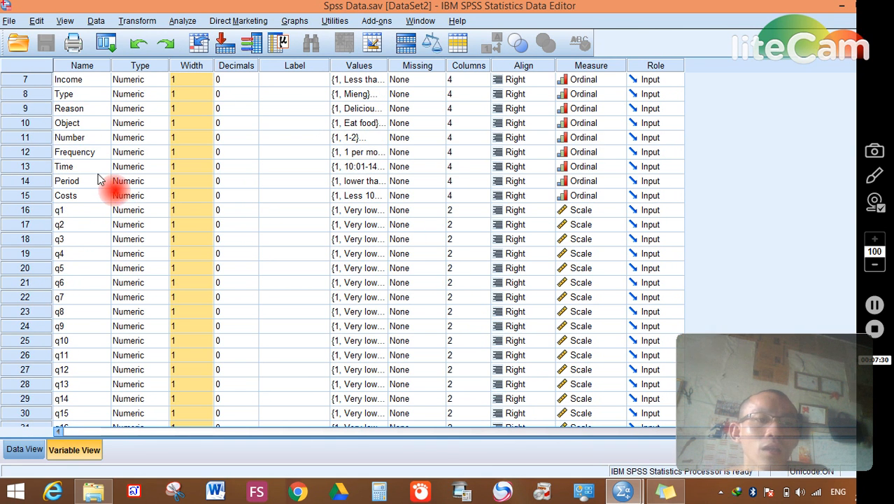
click(56, 209)
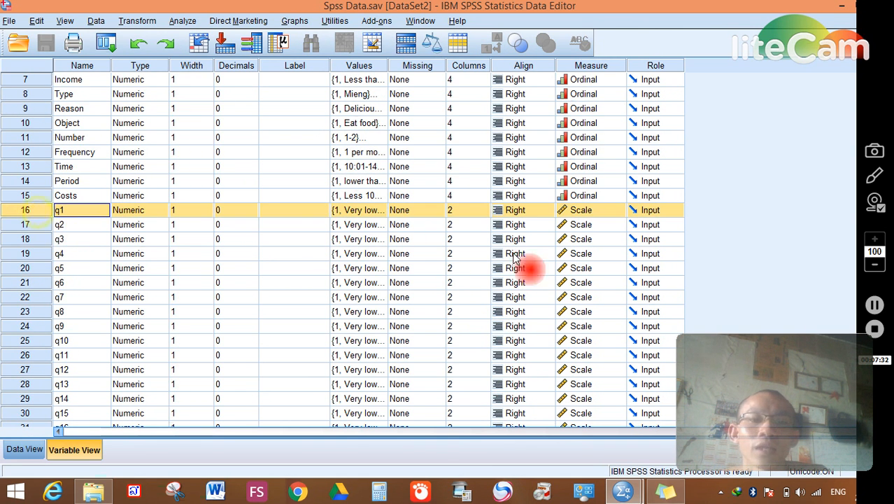
click(369, 211)
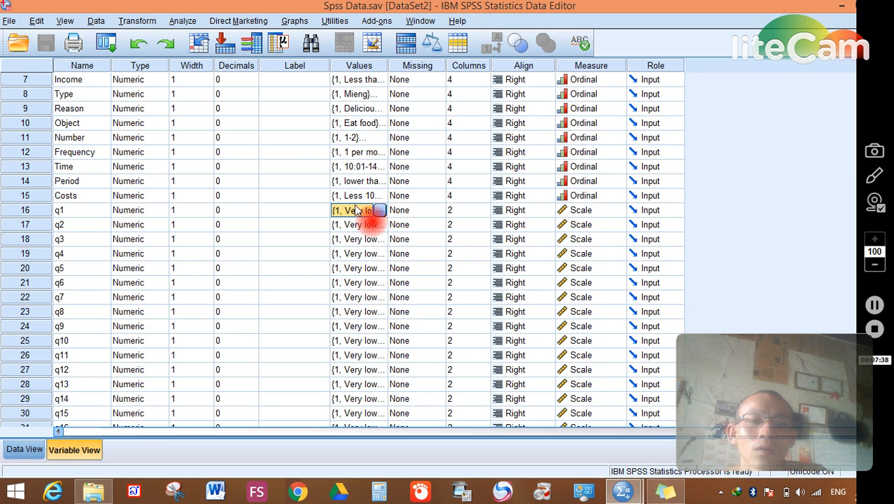
double_click(381, 199)
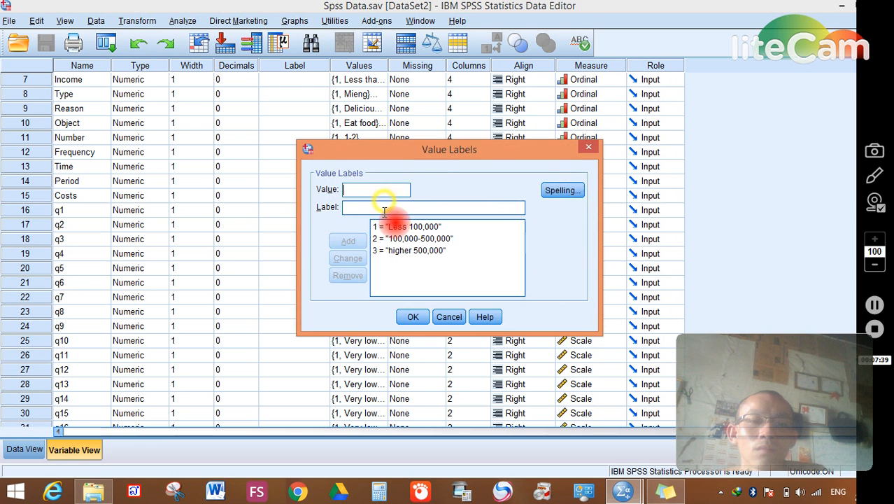
click(590, 149)
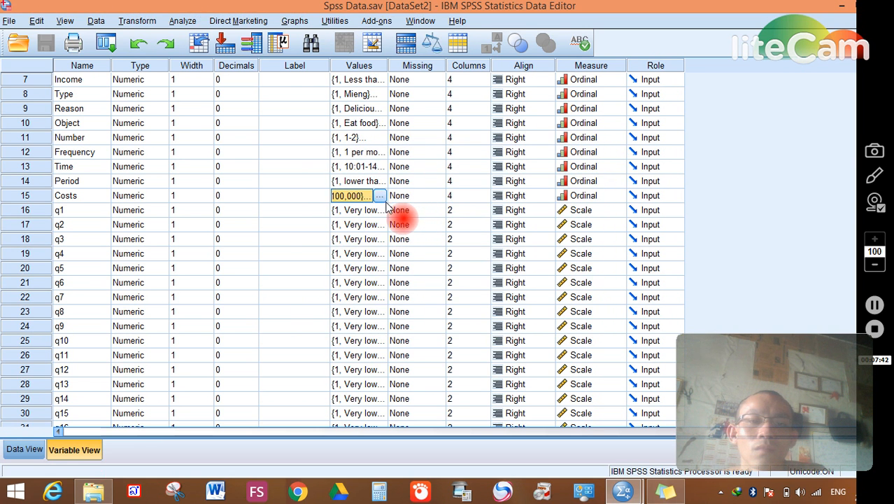
click(326, 211)
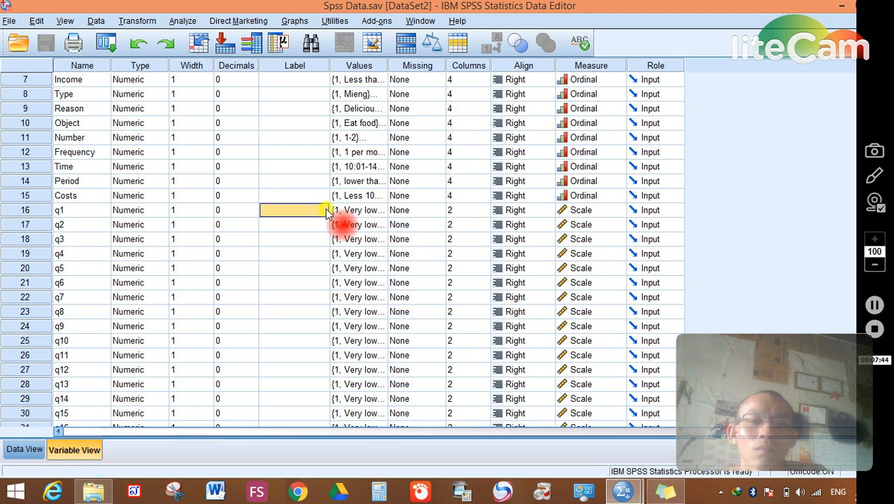
double_click(384, 210)
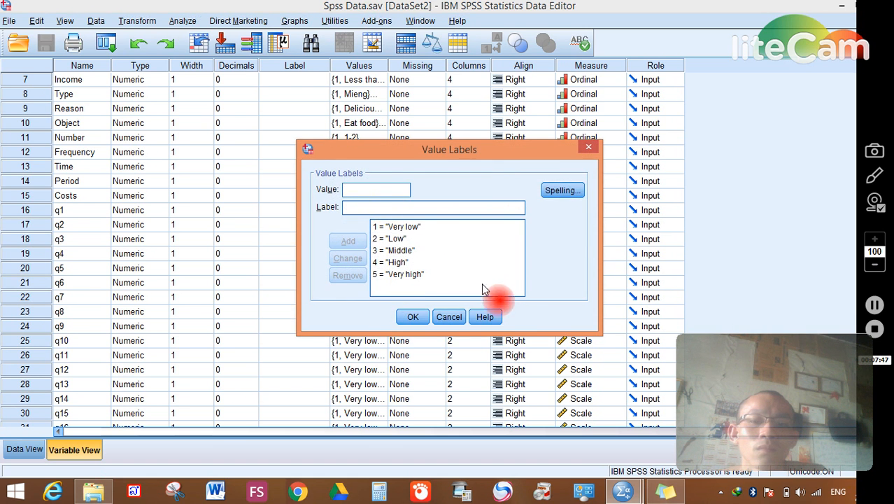
click(449, 317)
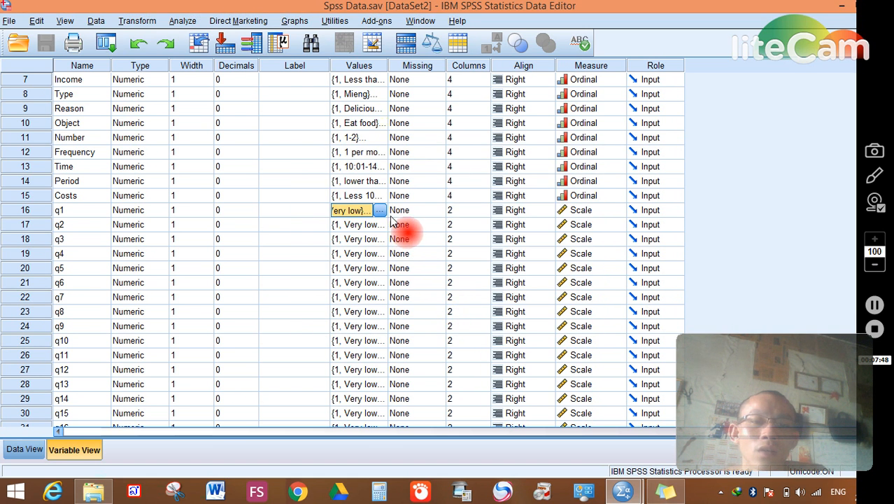
Step: Select the Values cells of q1 through q49 in Spss Data.sav, return to Untitled3 and paste value labels into q31 through q49
drag(383, 213, 359, 197)
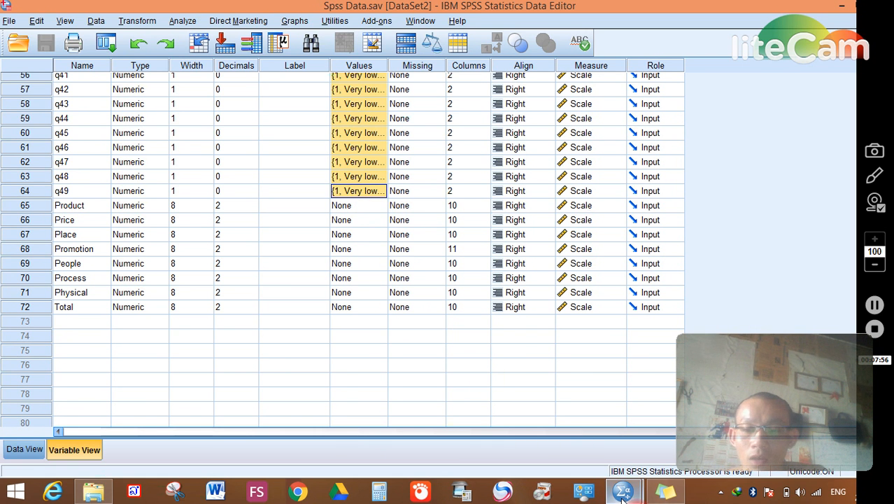
click(640, 423)
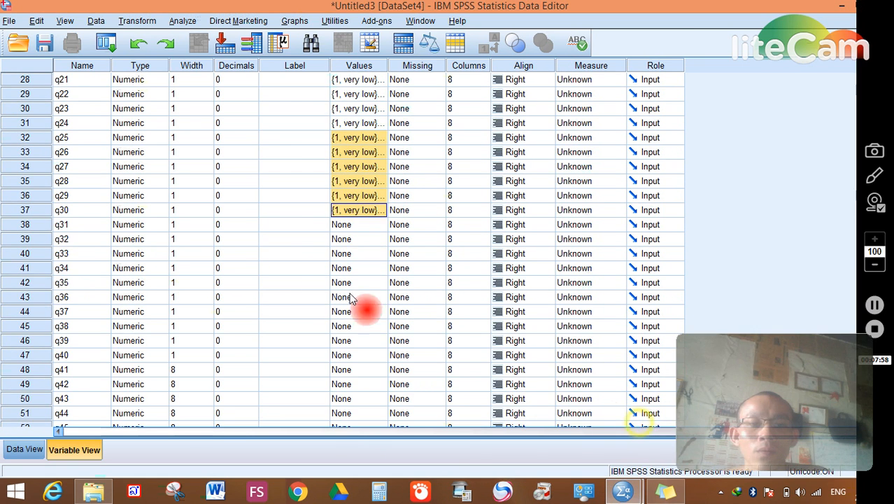
scroll(303, 247, down, 5)
scroll(305, 238, up, 1)
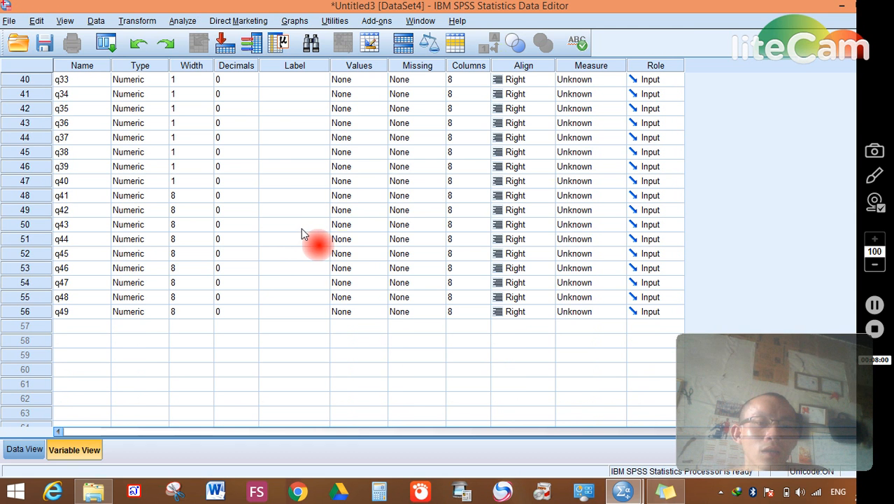
scroll(303, 234, up, 2)
drag(366, 155, 358, 400)
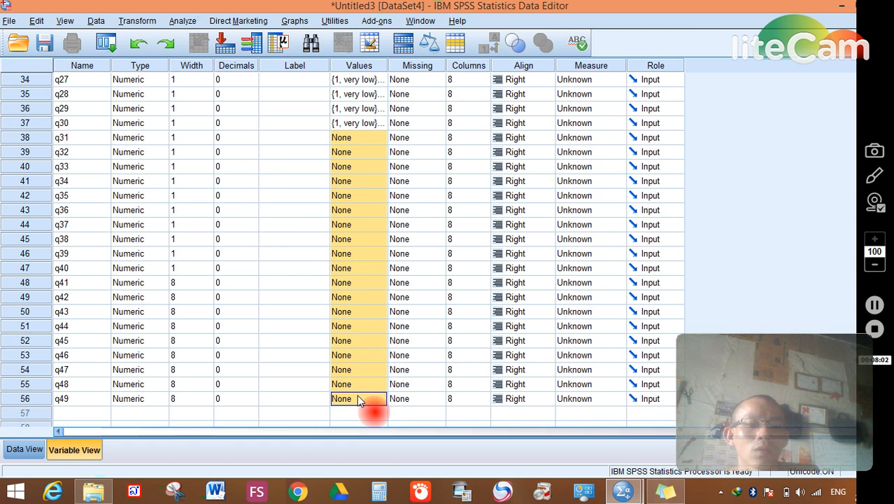
key(ctrl+v)
Step: Switch to Spss Data.sav and review the Columns settings of Case through Costs and of the q variables
scroll(425, 323, up, 11)
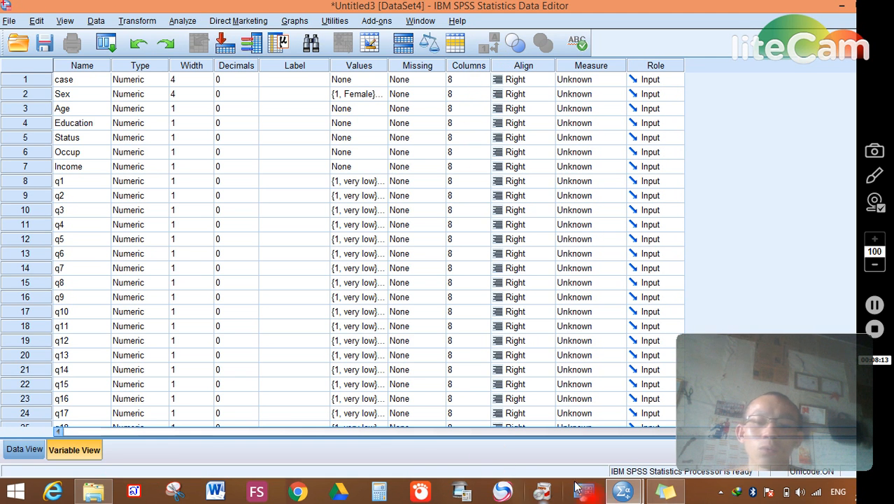
mouse_move(620, 494)
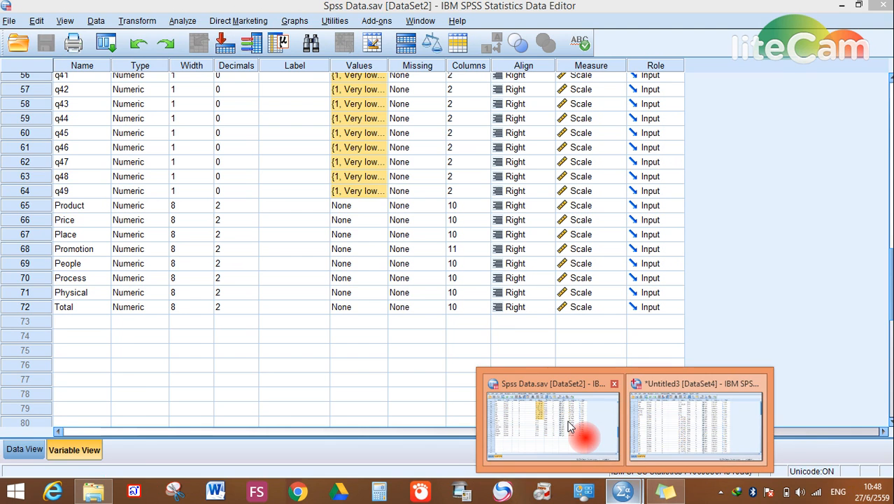
click(580, 423)
scroll(462, 328, up, 13)
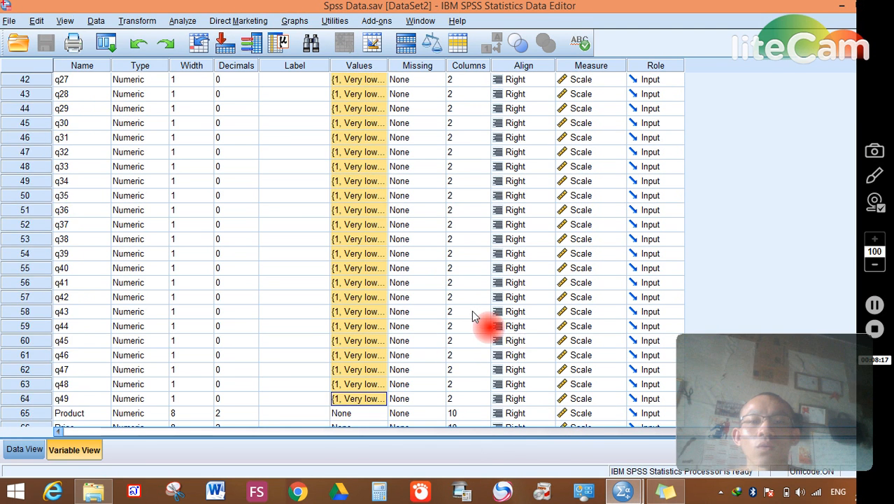
scroll(455, 333, up, 6)
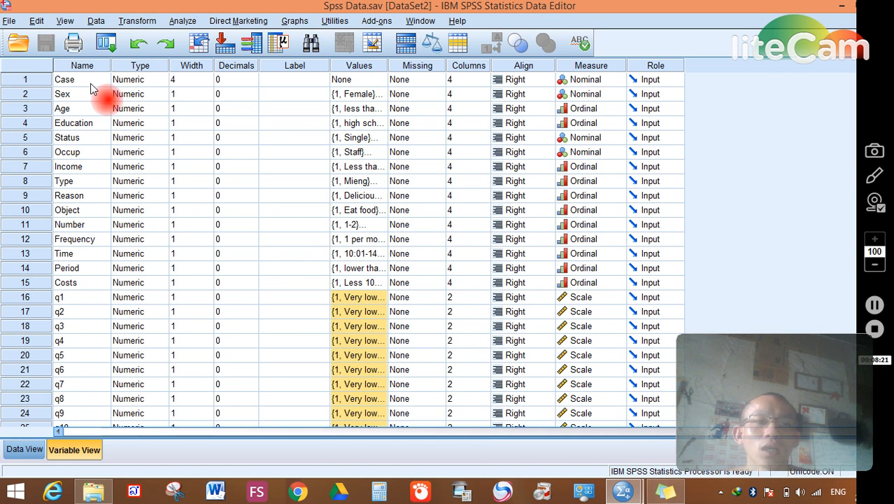
drag(453, 80, 467, 283)
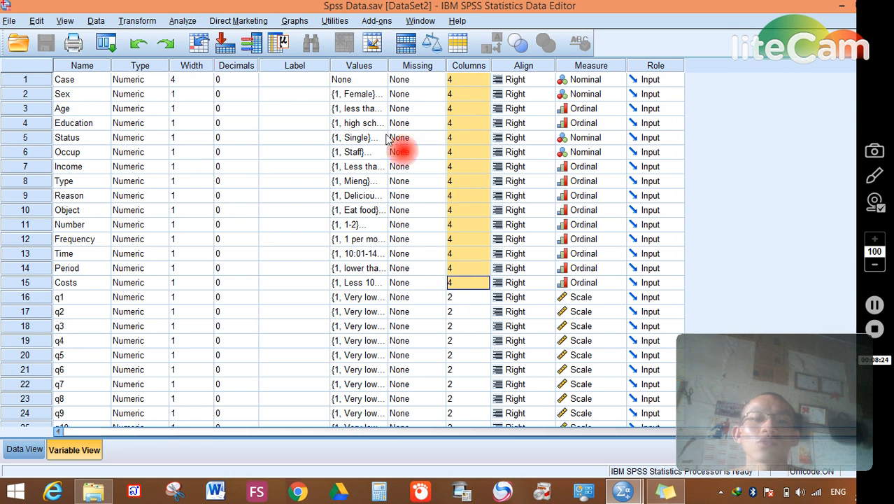
scroll(419, 145, down, 4)
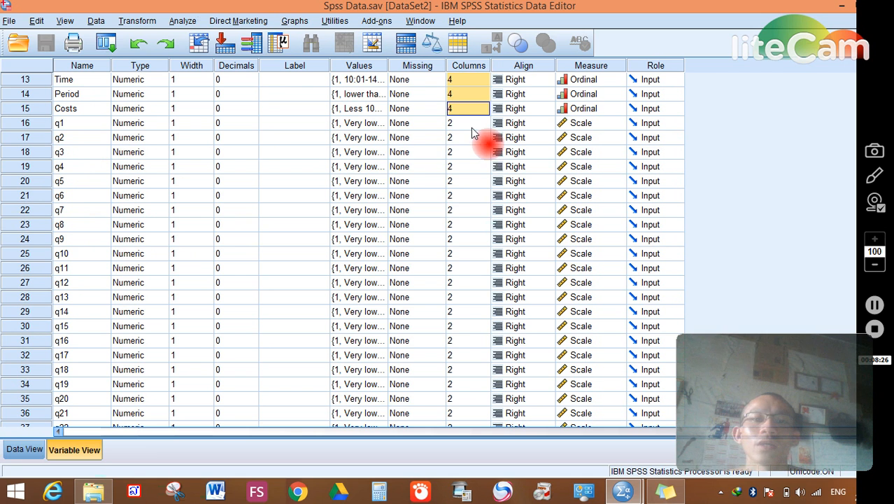
drag(467, 125, 459, 355)
scroll(505, 196, down, 11)
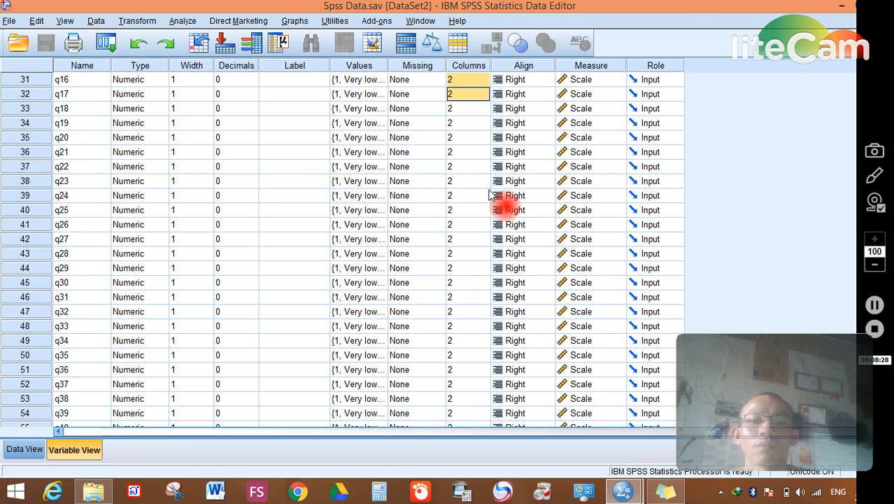
Step: Copy the Columns settings of Case through q49 from Spss Data.sav and paste them into the Columns cells of case through q49 in Untitled3
scroll(431, 168, up, 7)
scroll(431, 168, up, 8)
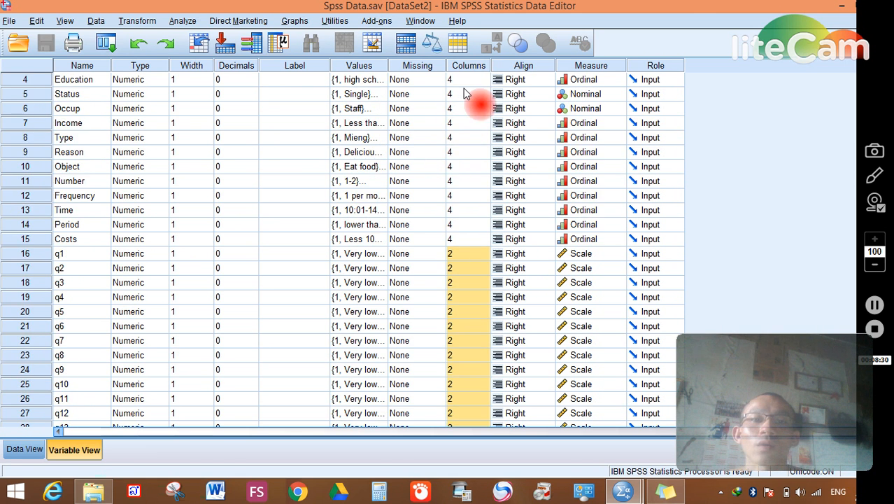
drag(471, 84, 459, 256)
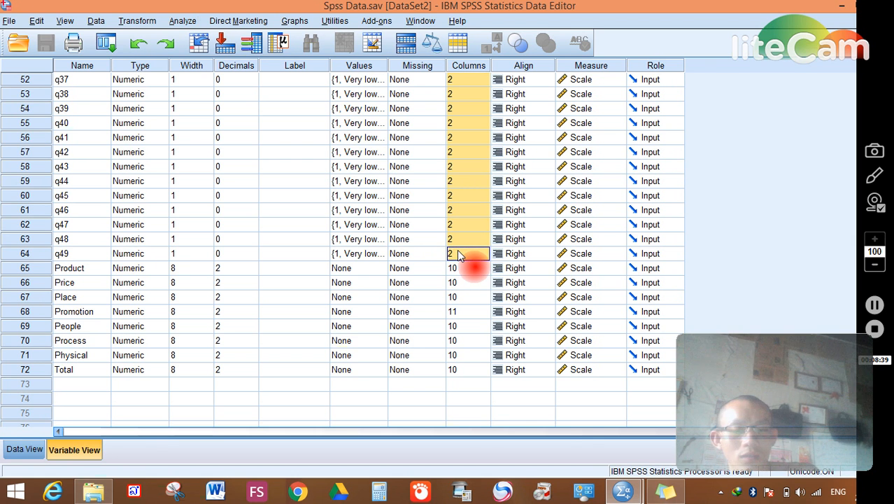
click(622, 492)
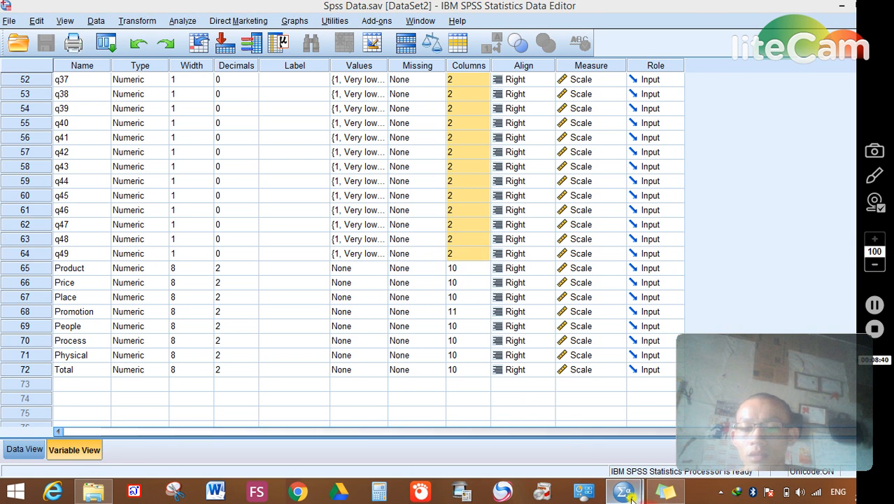
click(641, 445)
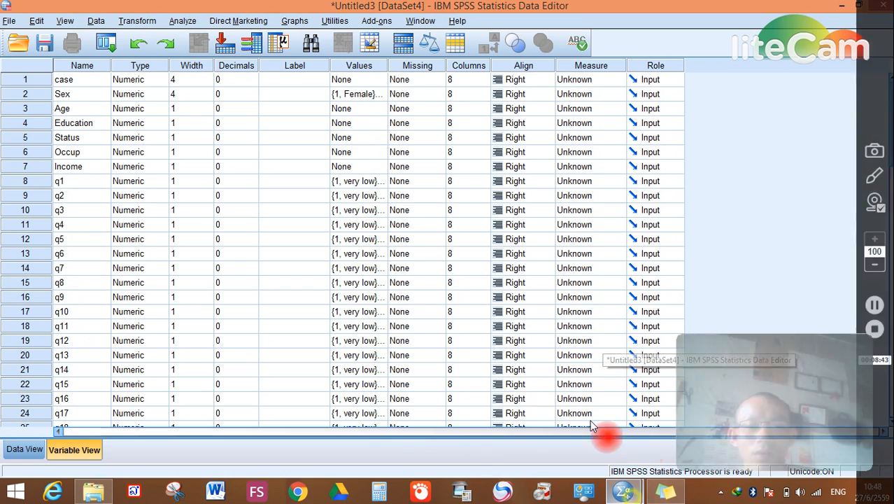
drag(470, 79, 481, 174)
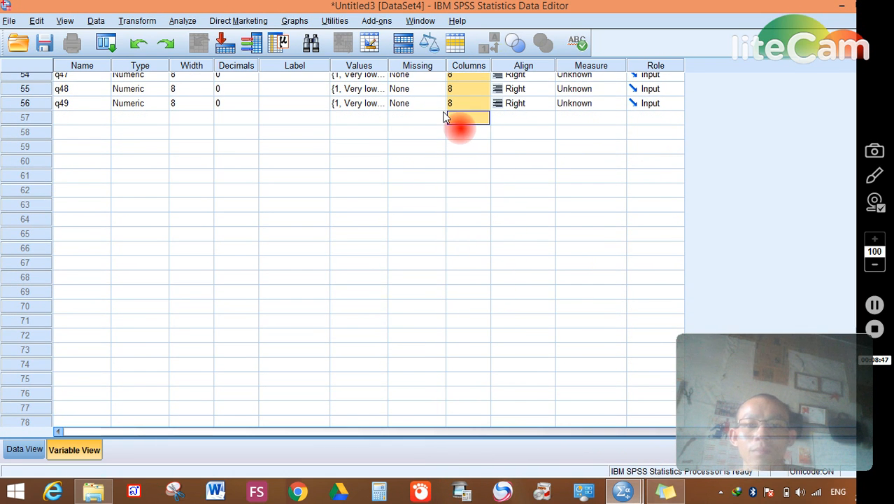
key(ctrl+v)
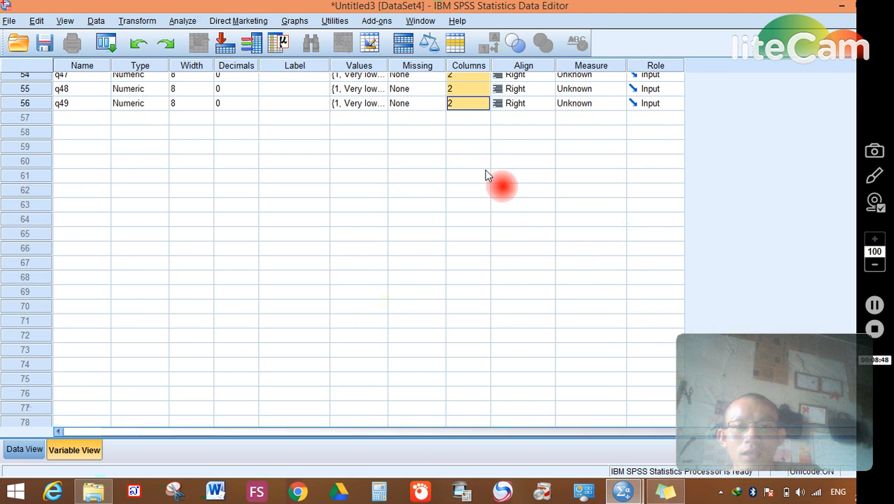
scroll(501, 218, up, 17)
scroll(502, 224, up, 1)
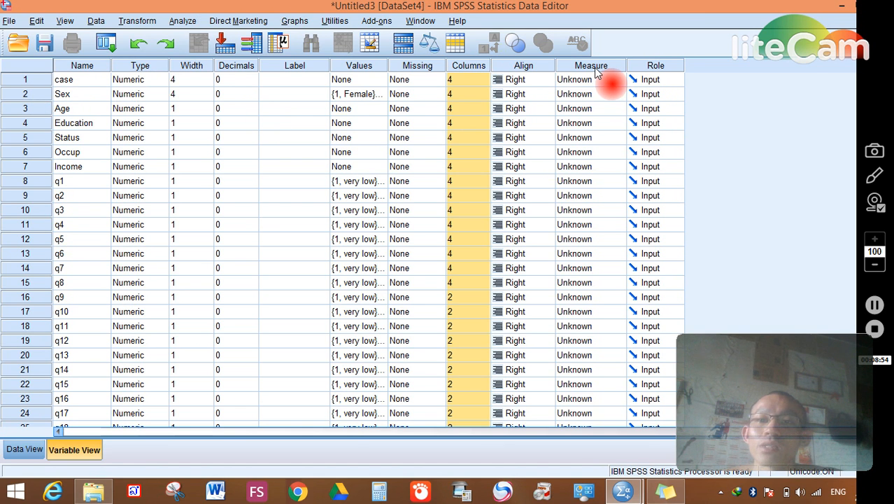
click(594, 66)
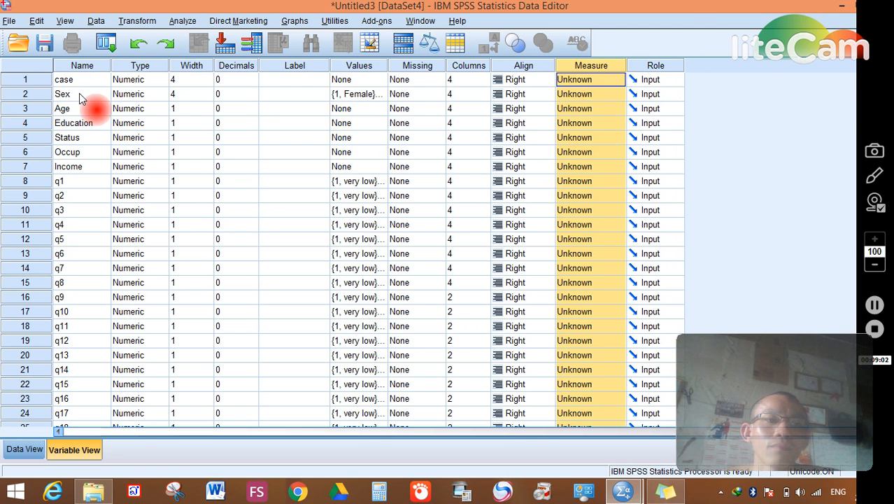
drag(50, 95, 57, 168)
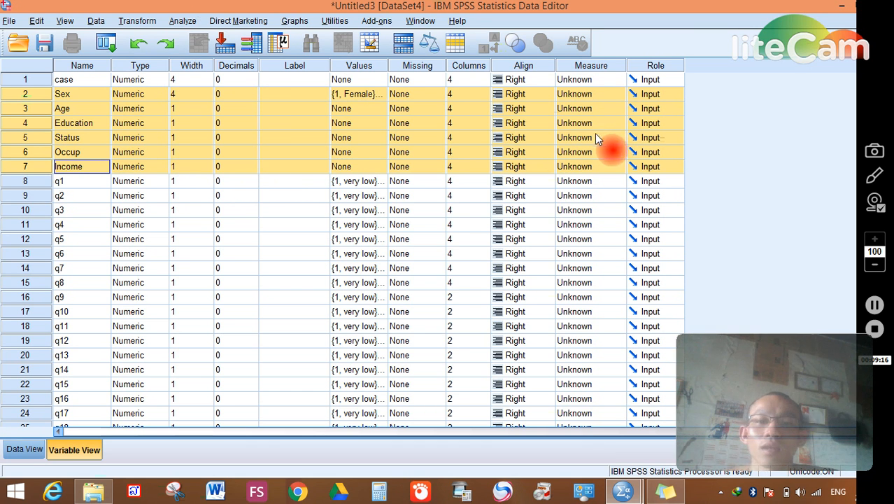
click(28, 181)
Step: Set the Measure of variables q1, q2 and q3 to Scale
click(587, 182)
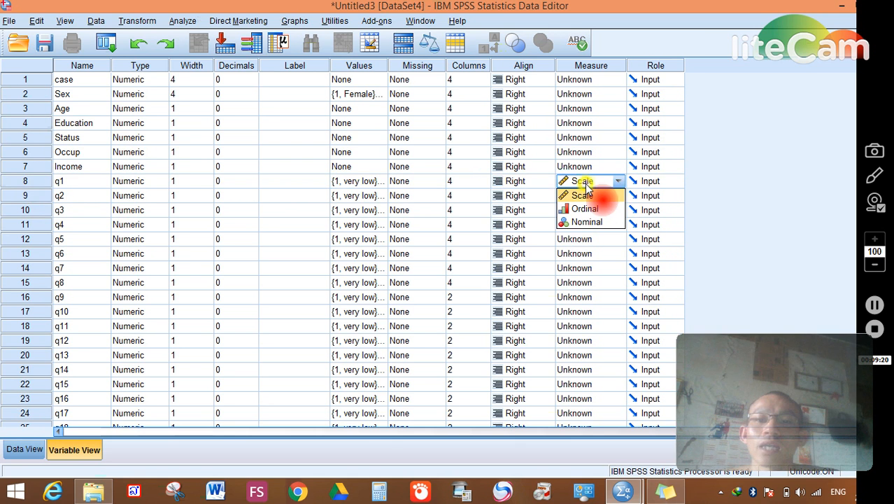
click(582, 196)
click(584, 197)
click(582, 210)
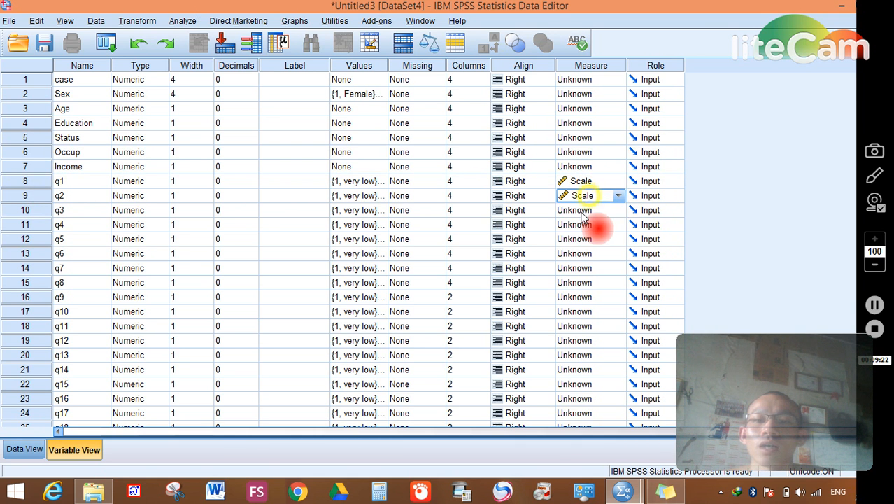
click(582, 211)
click(579, 223)
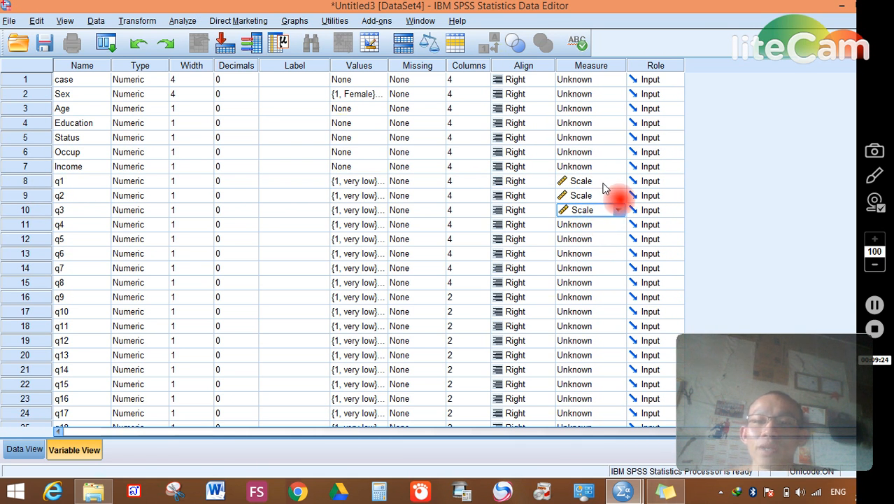
Step: Copy the Scale measure of q1 through q3 and paste it into the Measure cells of q4 through q9
drag(603, 180, 594, 213)
key(ctrl+c)
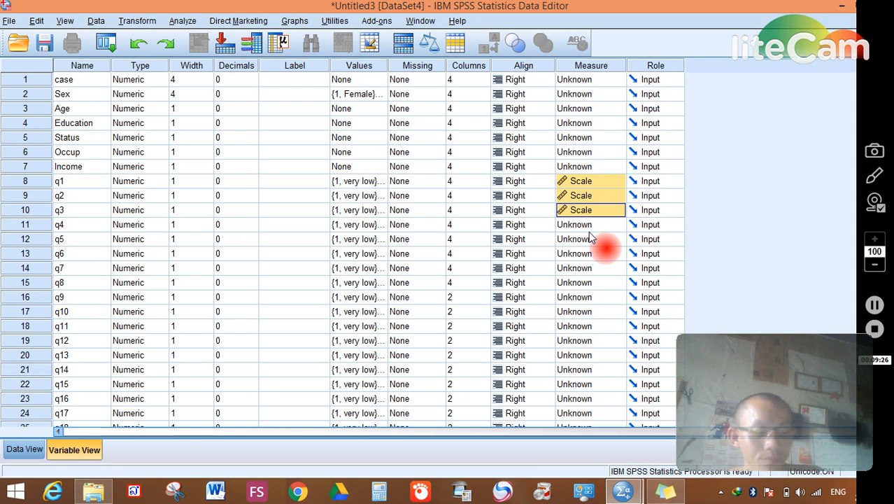
drag(616, 226, 600, 319)
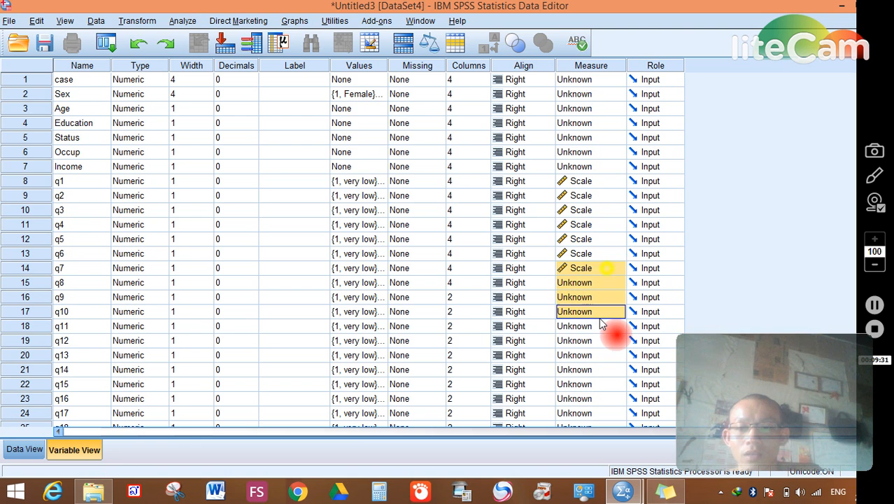
key(ctrl+v)
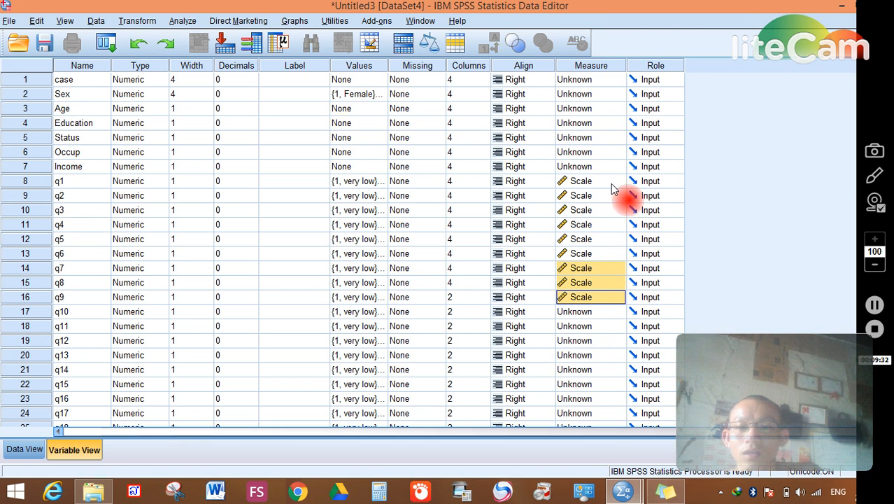
Step: Copy the Scale settings already made and paste them into the Measure cells of q10 through q18
drag(612, 184, 603, 416)
click(602, 411)
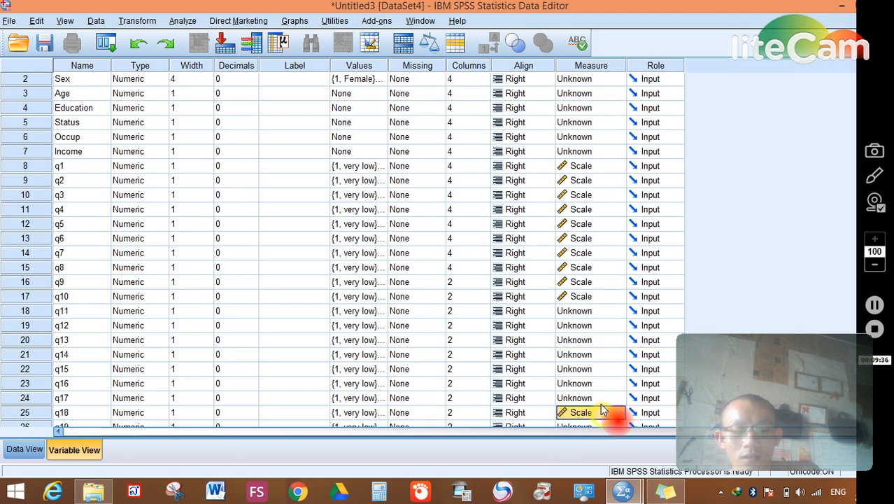
drag(608, 309, 599, 361)
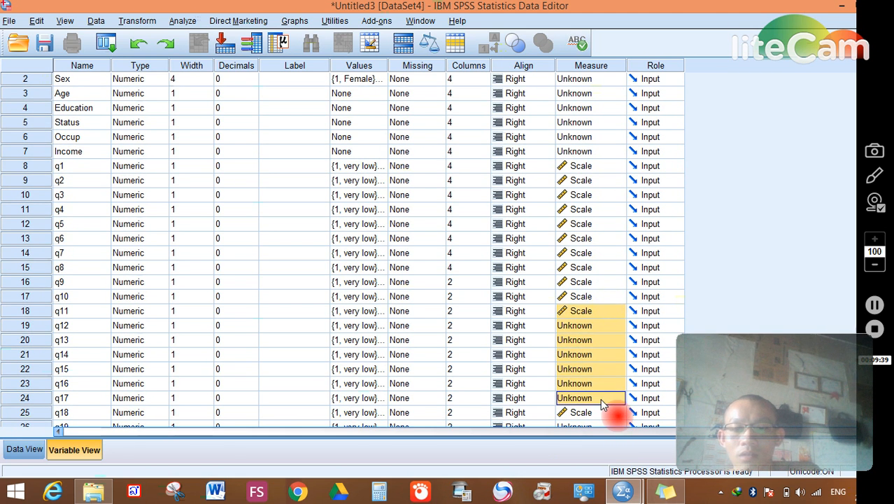
text(Scale Scale Scale Scale Scale Scale Scale)
Step: Paste the copied Scale measure into the Measure cells of q19 through q36
scroll(603, 346, down, 6)
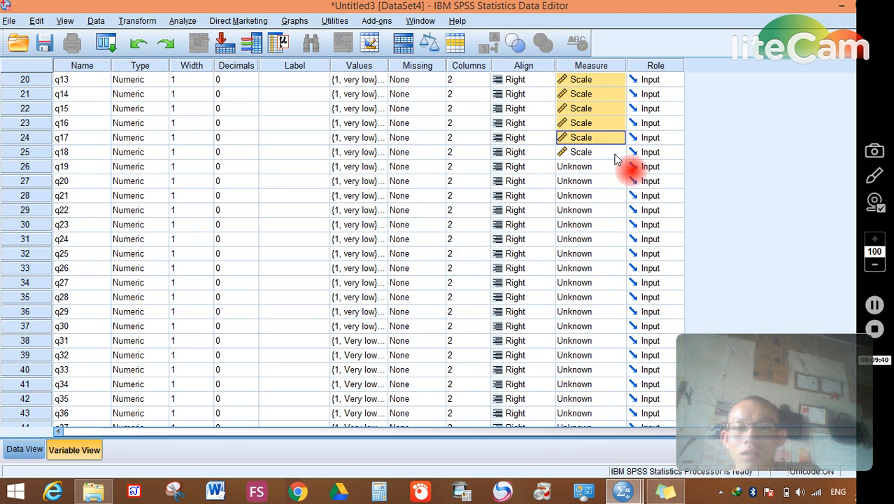
drag(613, 166, 603, 282)
key(ctrl+v)
scroll(606, 231, down, 2)
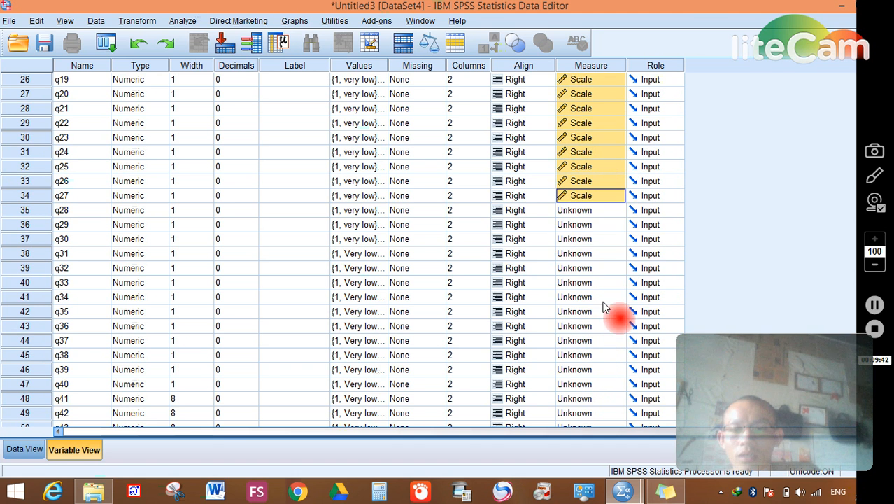
drag(604, 215, 594, 395)
text(Scale Scale Scale Scale Scale Scale Scale Scale Scale)
Step: Paste the copied Scale measure into the remaining Measure cells, q37 through q49
scroll(594, 381, down, 5)
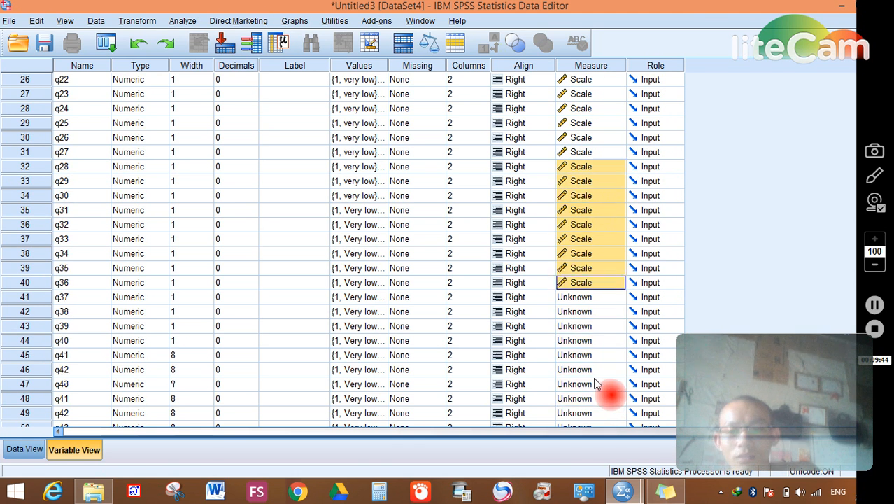
drag(611, 123, 603, 304)
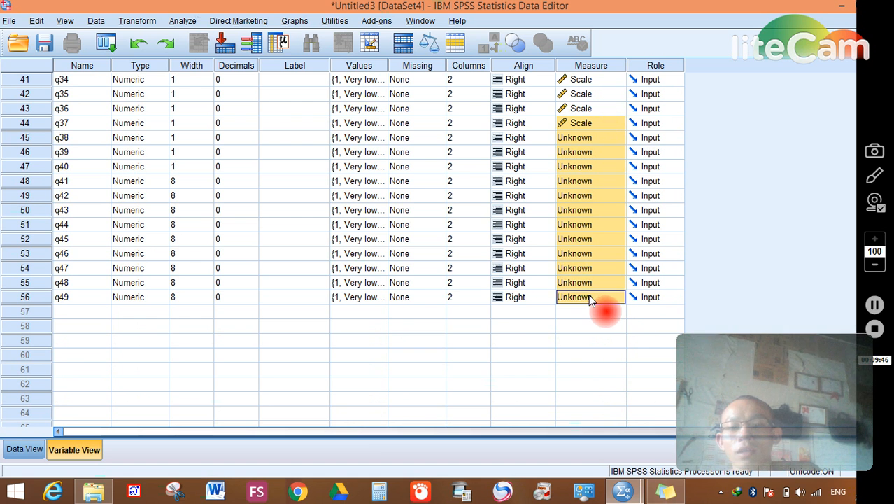
key(ctrl+v)
drag(598, 255, 595, 301)
key(ctrl+v)
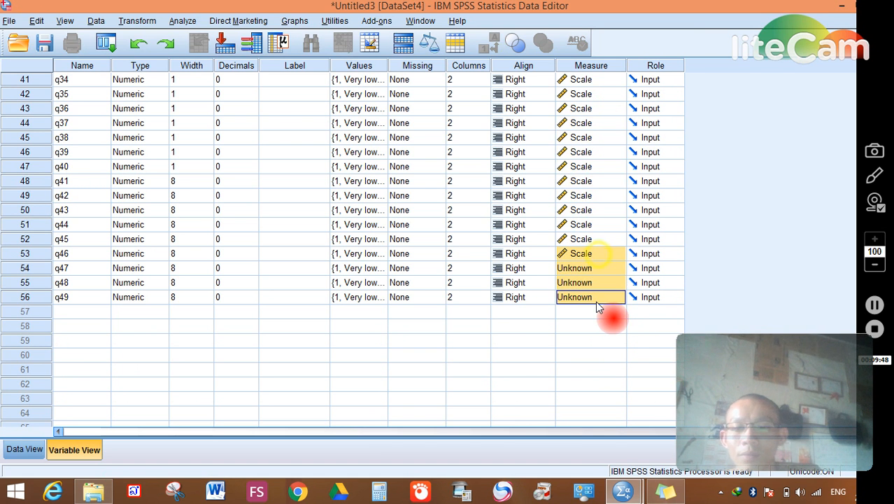
Step: Review the Measure settings from case through q49 and switch to Data View
scroll(591, 290, up, 11)
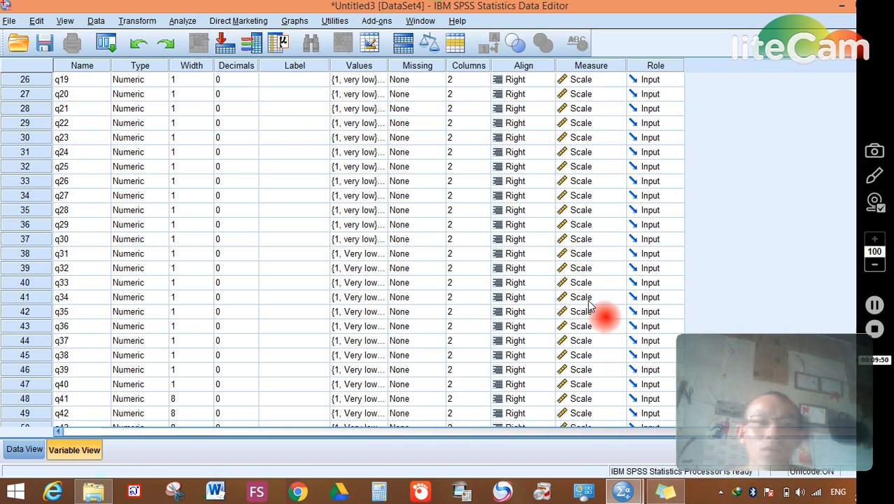
scroll(591, 290, up, 3)
scroll(593, 287, down, 15)
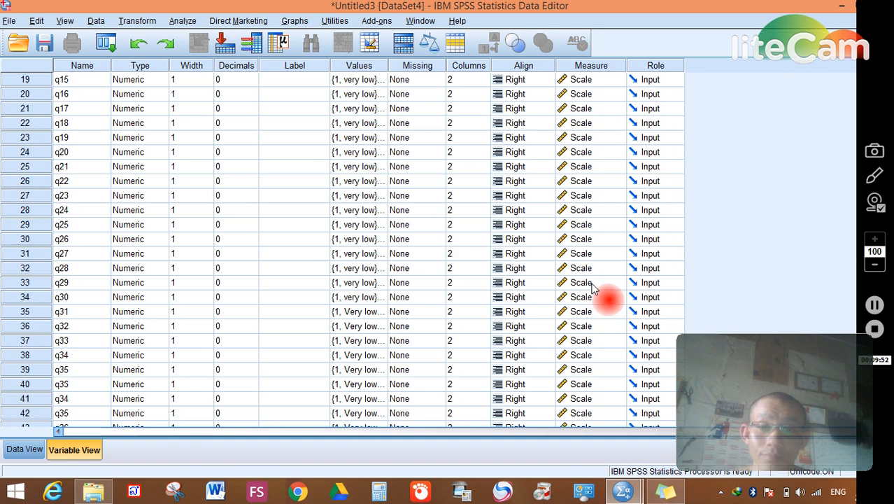
scroll(552, 279, up, 10)
scroll(593, 156, up, 5)
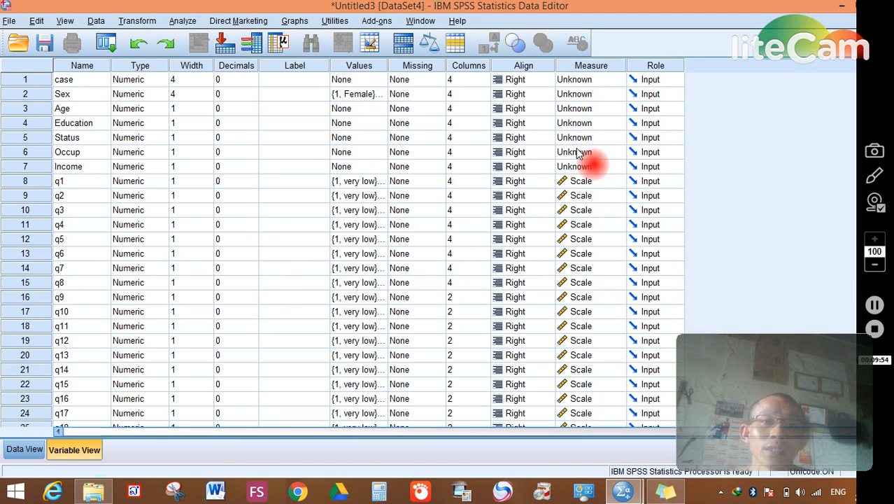
scroll(521, 176, down, 8)
scroll(514, 193, down, 7)
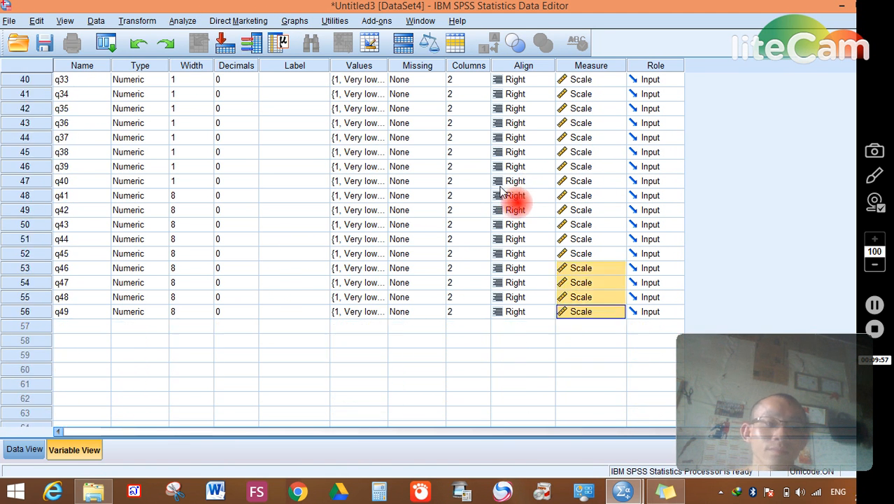
click(24, 451)
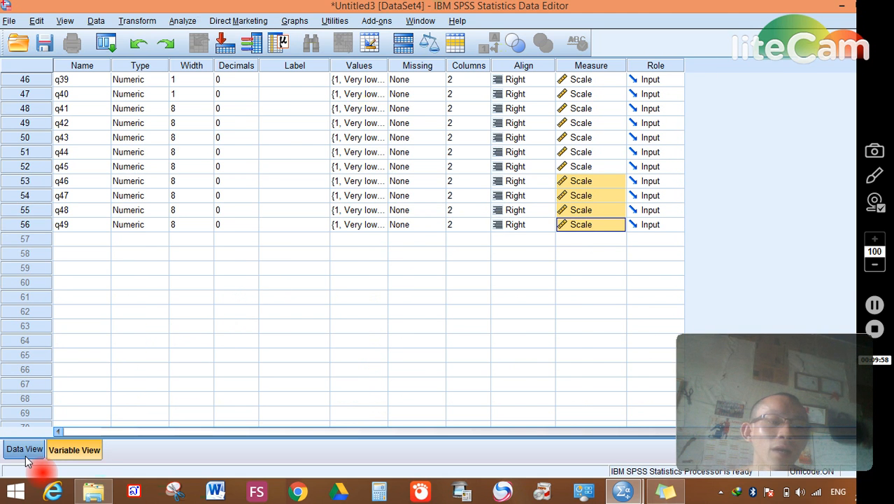